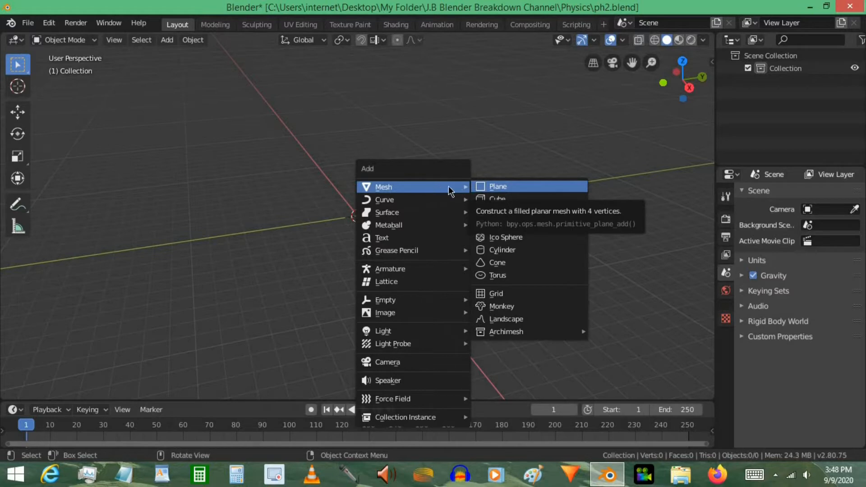
Add a plane mesh at the origin and scale it up by a factor of 20.
{"action": "left_click", "coordinate": [495, 189]}
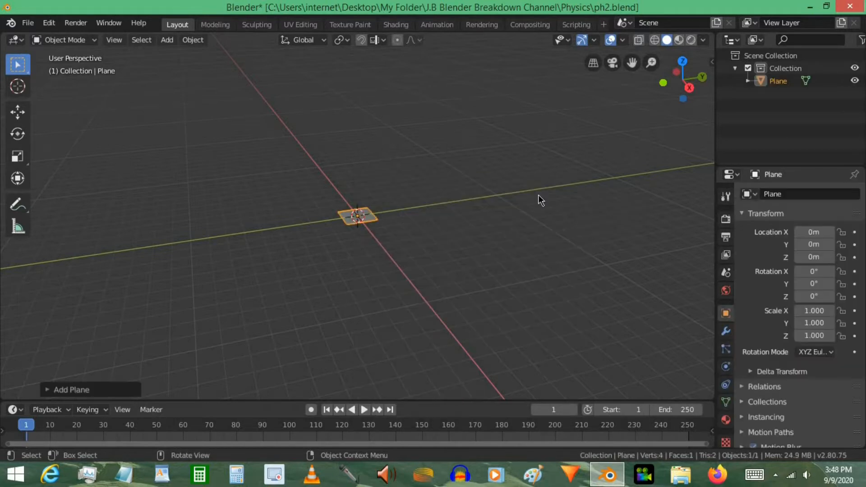
{"action": "type", "text": "s20"}
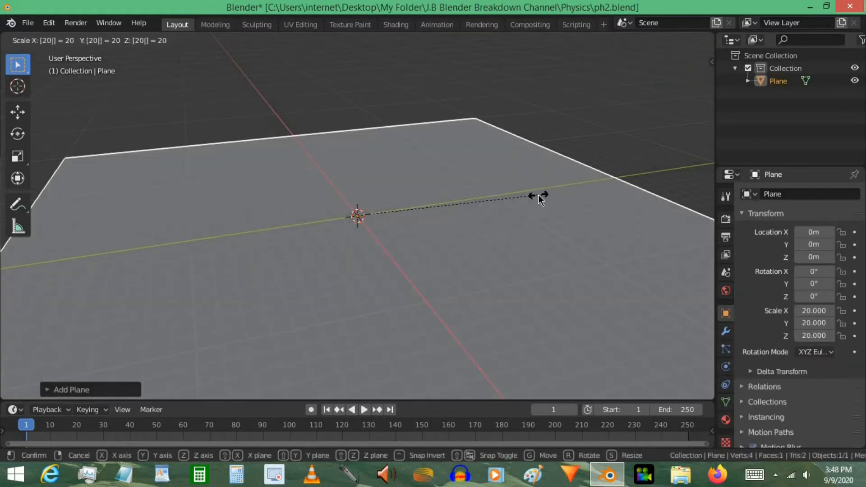
{"action": "key", "text": "Return"}
Add a cube mesh at the centre of the large plane.
{"action": "scroll", "coordinate": [537, 195], "scroll_direction": "up", "scroll_amount": 3}
{"action": "scroll", "coordinate": [526, 204], "scroll_direction": "down", "scroll_amount": 2}
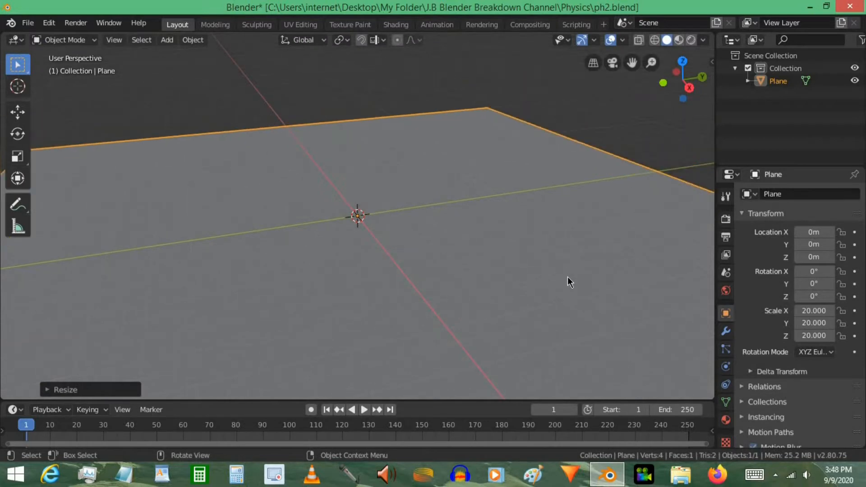
{"action": "scroll", "coordinate": [528, 260], "scroll_direction": "down", "scroll_amount": 3}
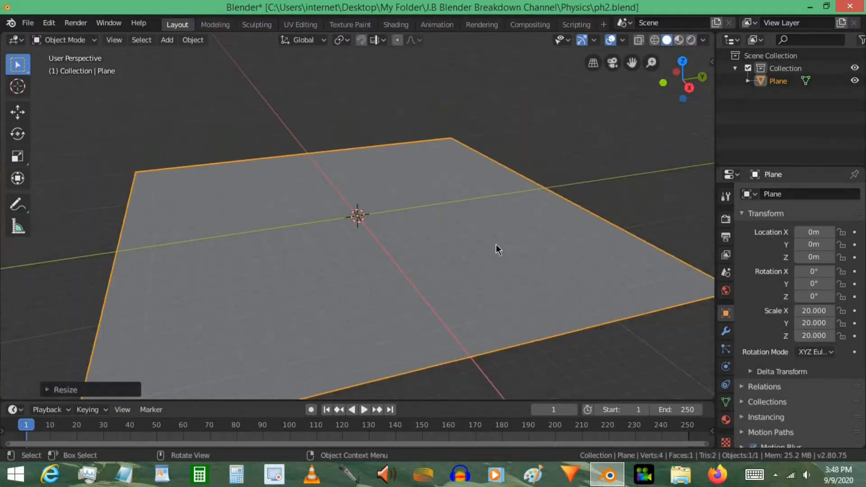
{"action": "middle_click_drag", "start_coordinate": [507, 248], "coordinate": [435, 236]}
{"action": "scroll", "coordinate": [582, 215], "scroll_direction": "down", "scroll_amount": 6}
{"action": "middle_click_drag", "start_coordinate": [582, 215], "coordinate": [613, 211]}
{"action": "scroll", "coordinate": [614, 211], "scroll_direction": "up", "scroll_amount": 7}
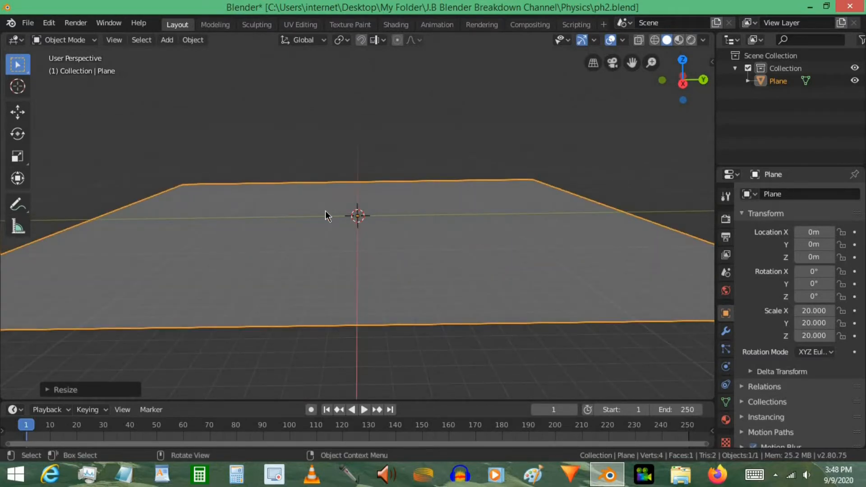
{"action": "middle_click_drag", "start_coordinate": [378, 215], "coordinate": [324, 190]}
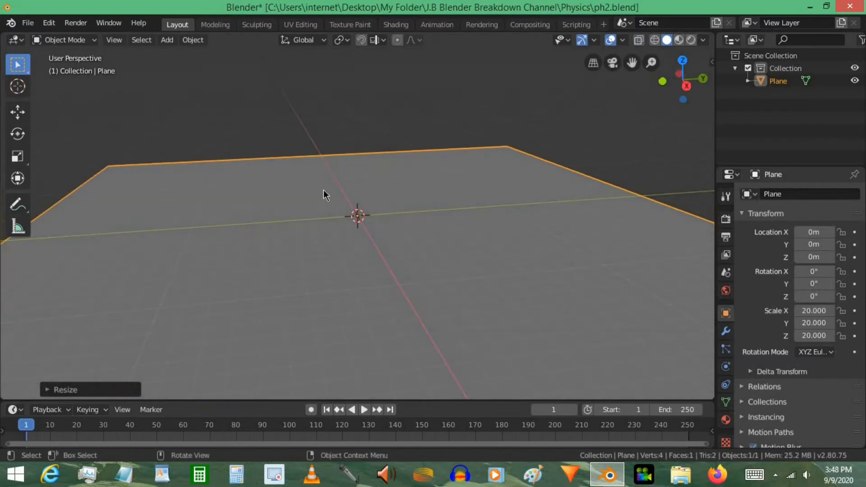
{"action": "key", "text": "shift+a"}
{"action": "mouse_move", "coordinate": [406, 143]}
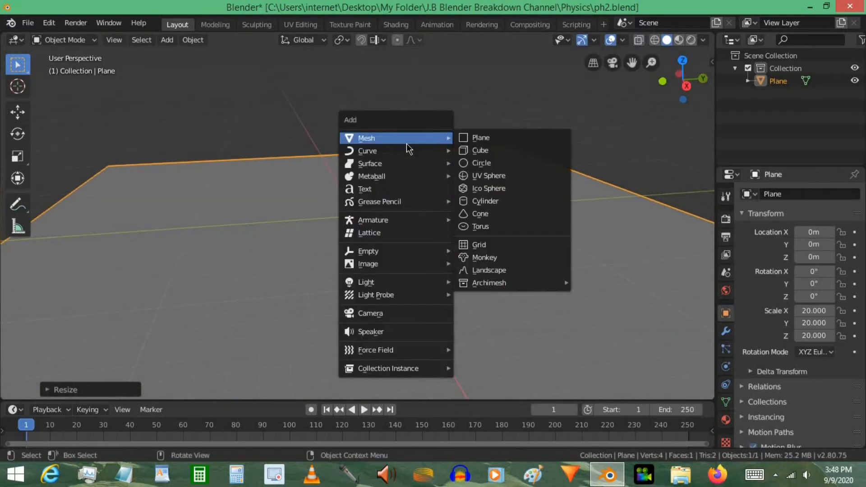
{"action": "left_click", "coordinate": [481, 150]}
{"action": "scroll", "coordinate": [480, 233], "scroll_direction": "up", "scroll_amount": 3}
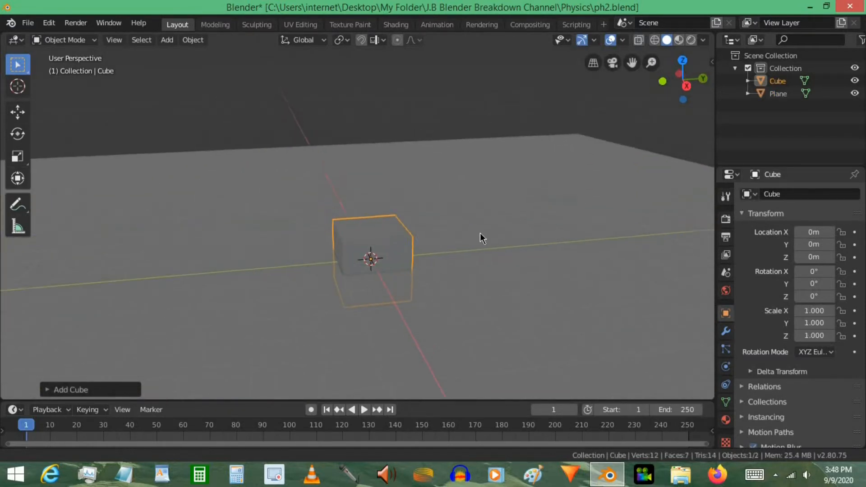
Raise the cube about 3 m along Z above the plane and scale it down to about 0.37.
{"action": "key", "text": "g"}
{"action": "key", "text": "z"}
{"action": "left_click", "coordinate": [504, 137]}
{"action": "key", "text": "s"}
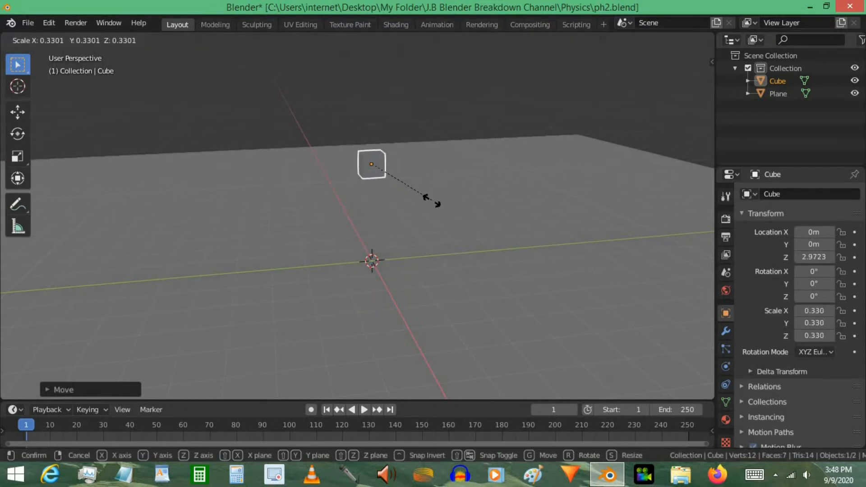
{"action": "left_click", "coordinate": [440, 198]}
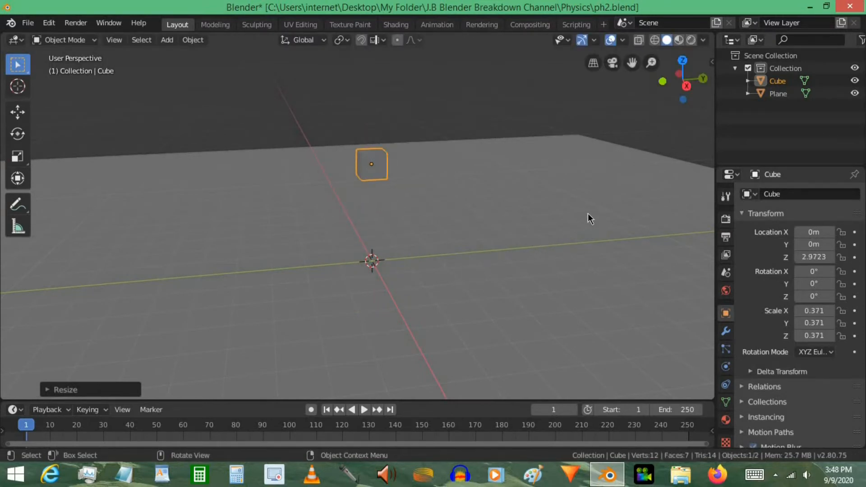
Enable Rigid Body physics on the plane and set its type to Passive.
{"action": "left_click", "coordinate": [460, 172]}
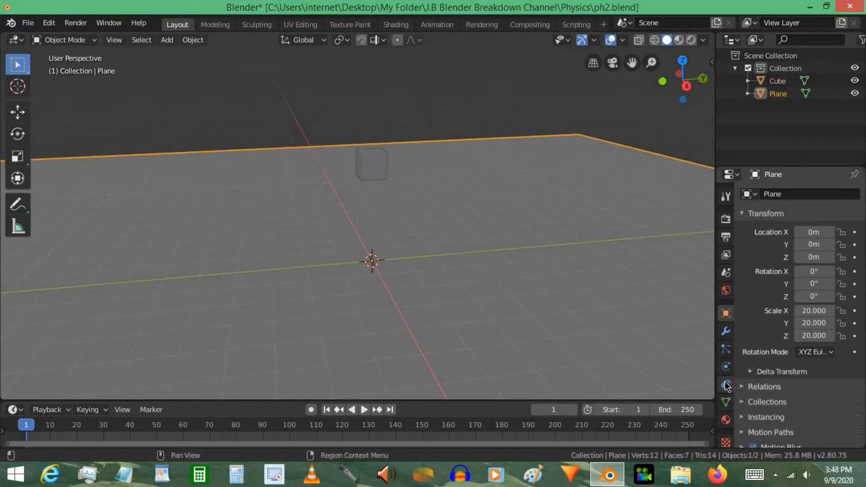
{"action": "left_click", "coordinate": [727, 368]}
{"action": "left_click", "coordinate": [805, 308]}
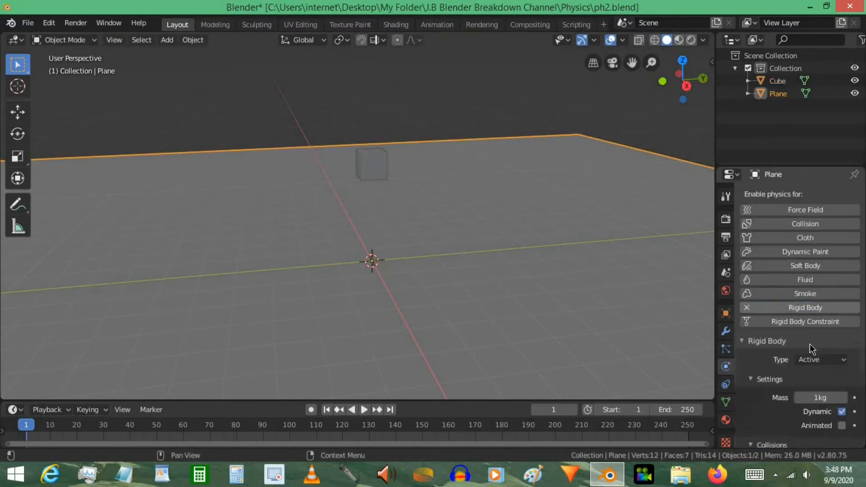
{"action": "left_click", "coordinate": [817, 364]}
{"action": "left_click", "coordinate": [816, 391]}
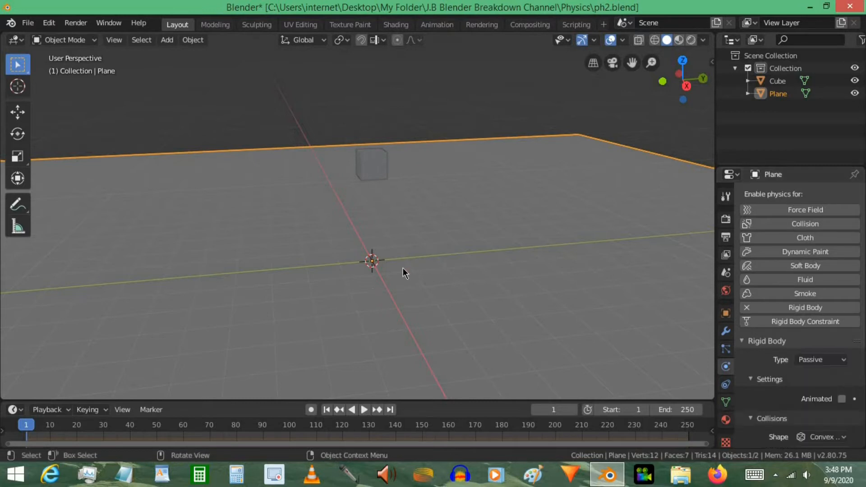
Enable Rigid Body physics on the cube, keeping the Active type.
{"action": "left_click", "coordinate": [391, 154]}
{"action": "middle_click_drag", "start_coordinate": [558, 223], "coordinate": [561, 246], "text": "shift"}
{"action": "left_click", "coordinate": [787, 308]}
Add a UV sphere at the origin and scale it down to roughly the cube's size.
{"action": "key", "text": "shift+a"}
{"action": "mouse_move", "coordinate": [403, 179]}
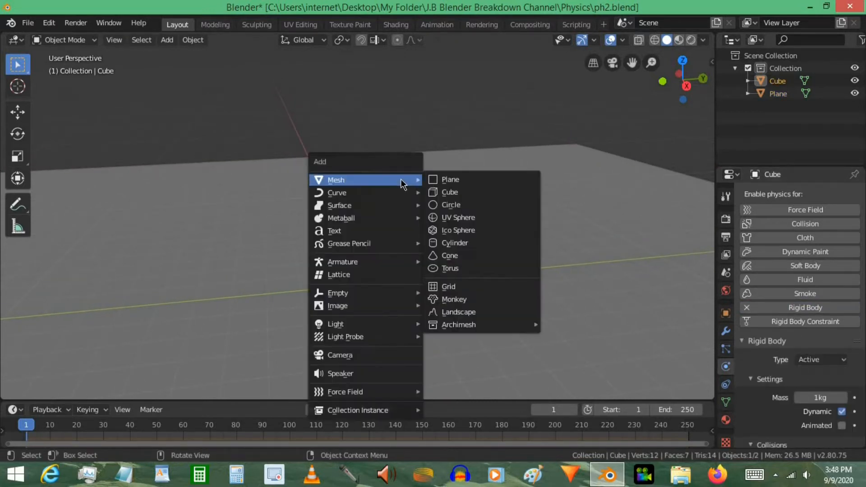
{"action": "left_click", "coordinate": [459, 218]}
{"action": "key", "text": "s"}
{"action": "left_click", "coordinate": [440, 273]}
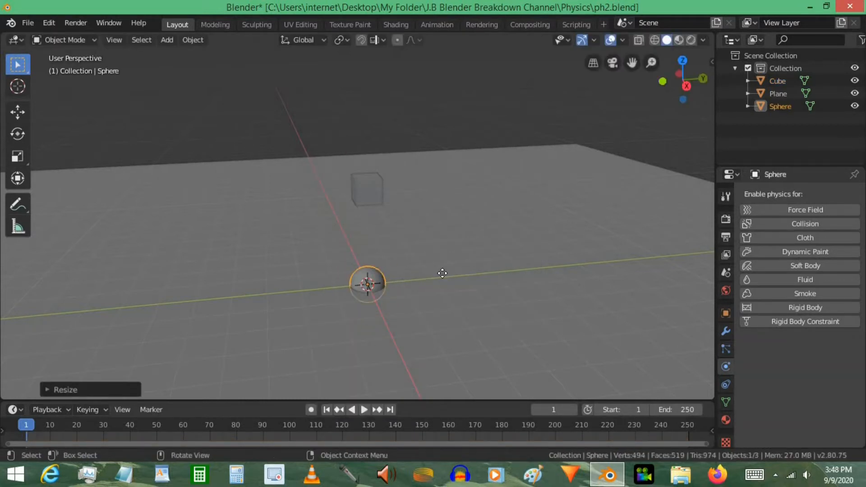
Raise the UV sphere about 4.1 m along Z, just above the cube, and enable Rigid Body physics on it.
{"action": "key", "text": "g"}
{"action": "key", "text": "z"}
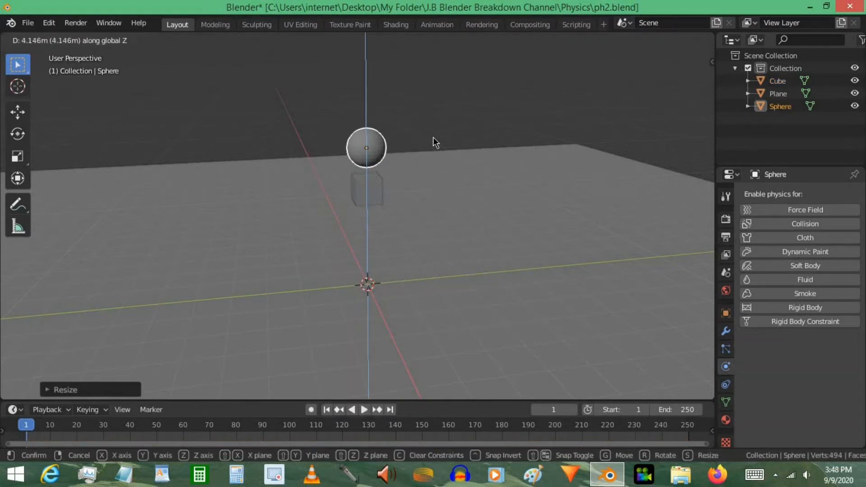
{"action": "left_click", "coordinate": [433, 140]}
{"action": "left_click", "coordinate": [790, 308]}
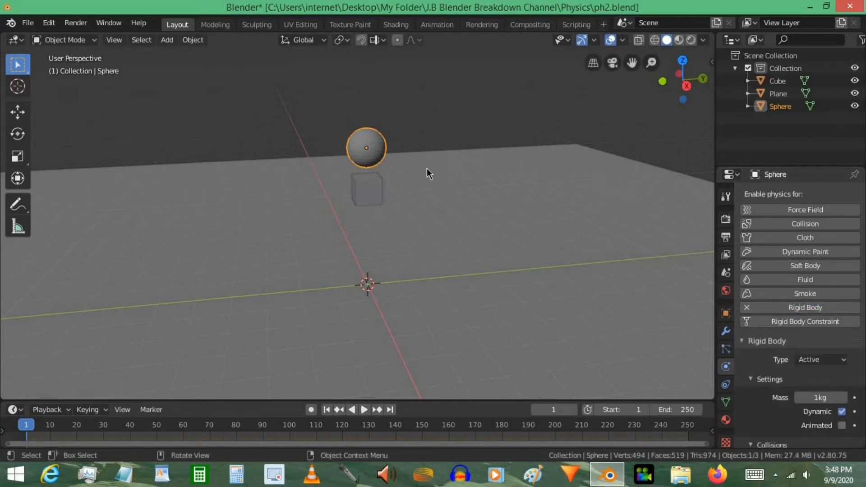
Add an ico sphere scaled down to about the UV sphere's size and raise it along Z above the UV sphere.
{"action": "key", "text": "shift+a"}
{"action": "mouse_move", "coordinate": [427, 172]}
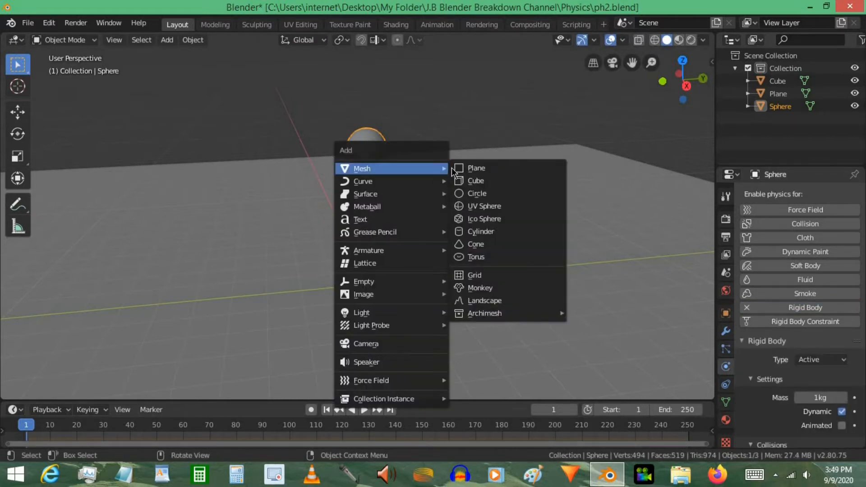
{"action": "left_click", "coordinate": [498, 220]}
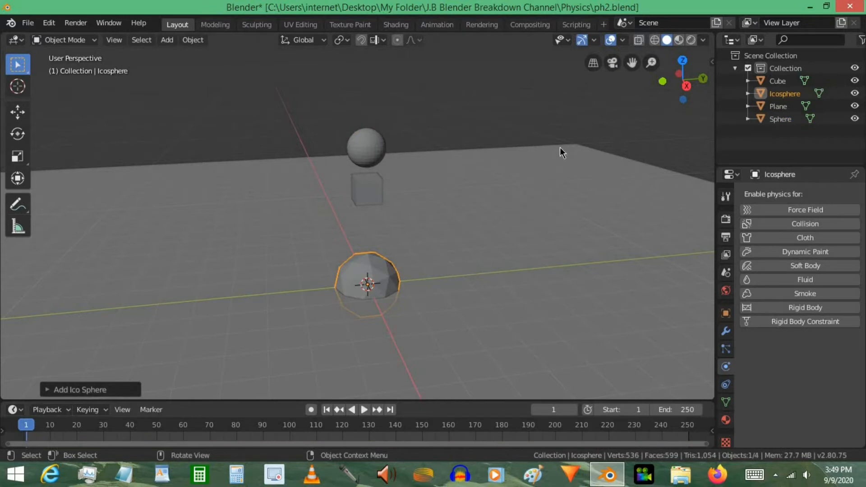
{"action": "key", "text": "s"}
{"action": "left_click", "coordinate": [488, 193]}
{"action": "key", "text": "g"}
{"action": "key", "text": "z"}
{"action": "left_click", "coordinate": [494, 375]}
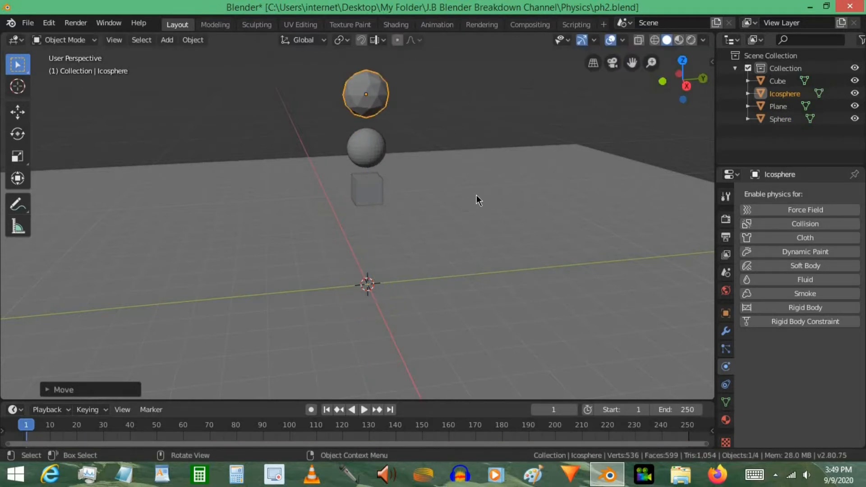
Add a cylinder, scale it down, and raise it along Z toward the top of the stack.
{"action": "key", "text": "shift+a"}
{"action": "mouse_move", "coordinate": [474, 194]}
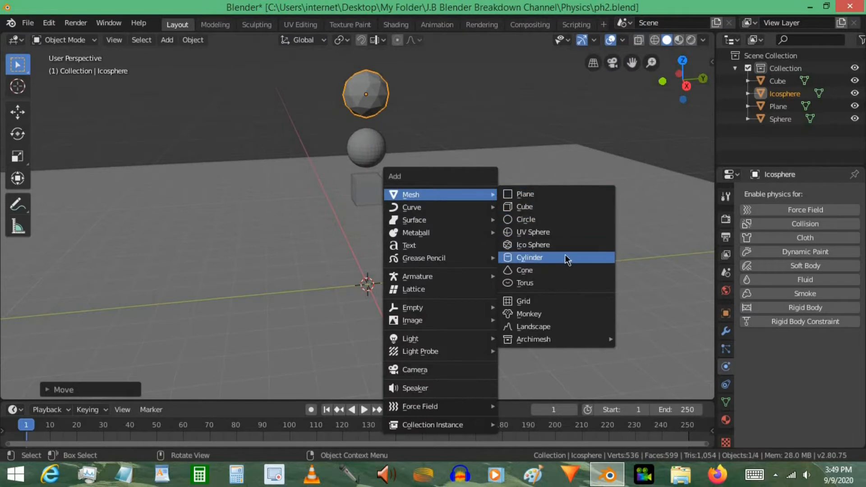
{"action": "left_click", "coordinate": [528, 257]}
{"action": "key", "text": "s"}
{"action": "left_click", "coordinate": [507, 231]}
{"action": "key", "text": "g"}
{"action": "key", "text": "z"}
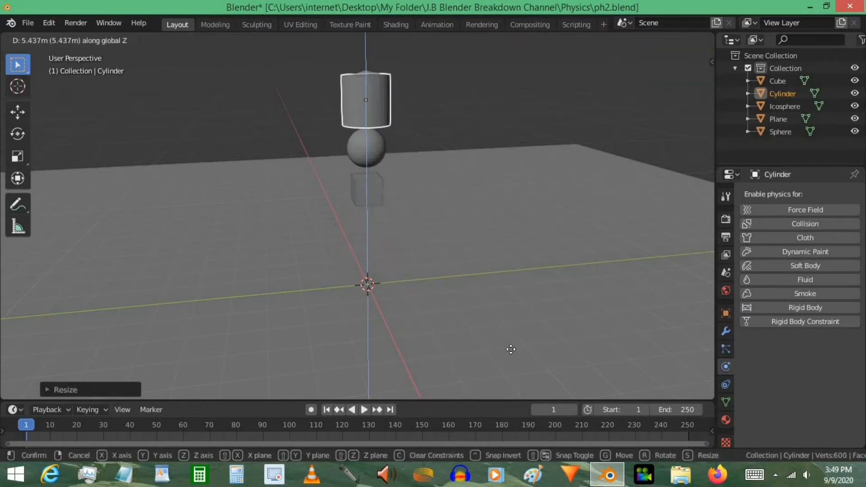
{"action": "left_click", "coordinate": [516, 268]}
Adjust the cylinder's height so it sits clear above the ico sphere, and scale it down slightly to match the stack.
{"action": "middle_click_drag", "start_coordinate": [516, 267], "coordinate": [512, 232]}
{"action": "key", "text": "g"}
{"action": "key", "text": "z"}
{"action": "left_click", "coordinate": [511, 247]}
{"action": "key", "text": "s"}
{"action": "left_click", "coordinate": [525, 248]}
Add a cone, raised along Z above the cylinder and scaled down to roughly the cylinder's width.
{"action": "key", "text": "shift+a"}
{"action": "mouse_move", "coordinate": [511, 214]}
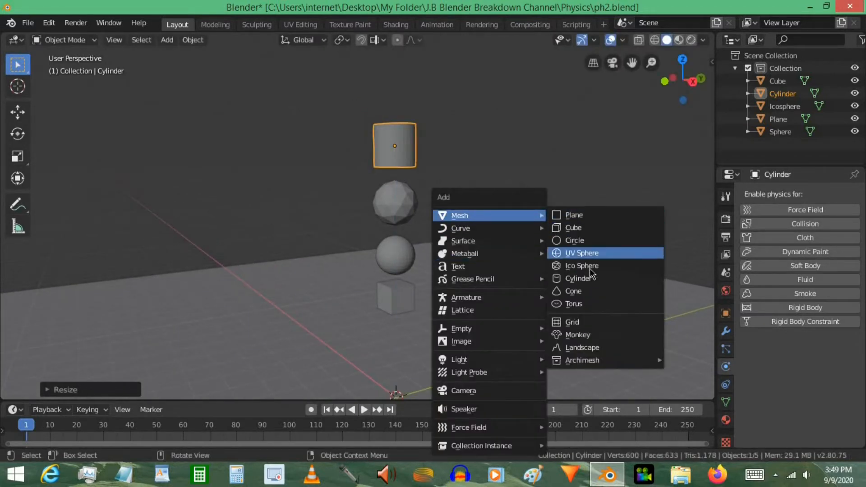
{"action": "left_click", "coordinate": [595, 291]}
{"action": "key", "text": "g"}
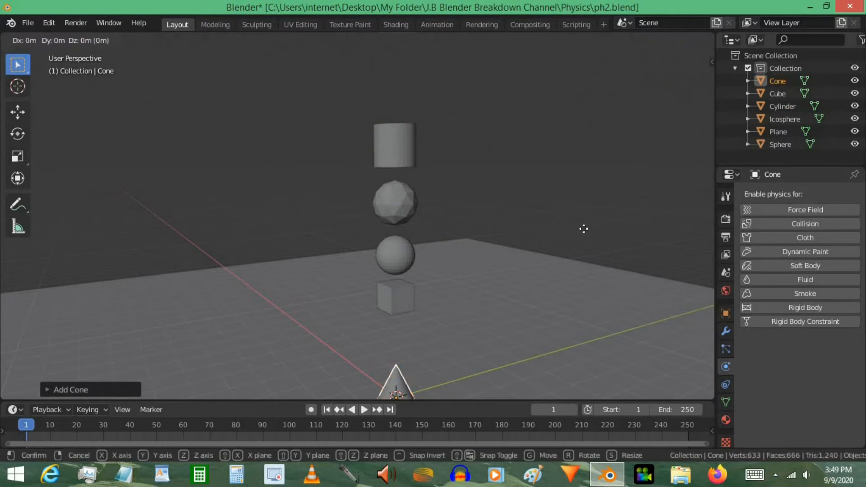
{"action": "key", "text": "z"}
{"action": "left_click", "coordinate": [599, 329]}
{"action": "key", "text": "s"}
{"action": "left_click", "coordinate": [532, 171]}
Add a torus, raised along Z just above the cone's tip and scaled down slightly.
{"action": "middle_click_drag", "start_coordinate": [529, 166], "coordinate": [527, 223], "text": "shift"}
{"action": "key", "text": "shift+a"}
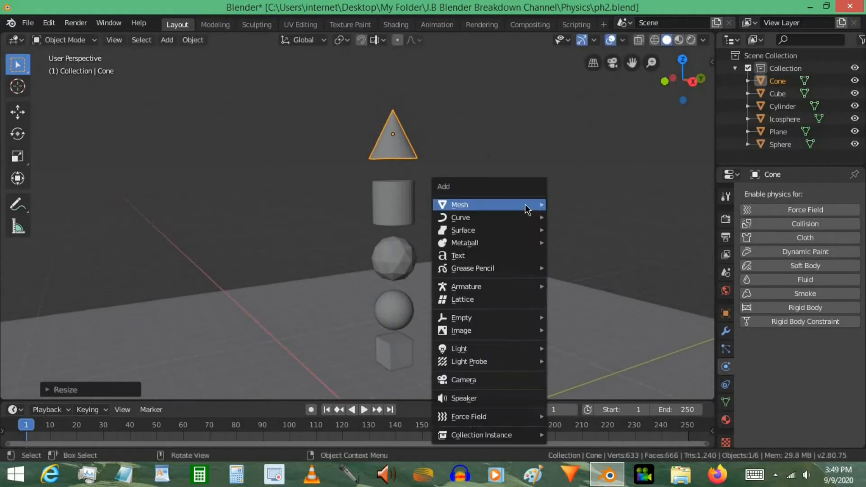
{"action": "mouse_move", "coordinate": [526, 207]}
{"action": "left_click", "coordinate": [591, 293]}
{"action": "key", "text": "g"}
{"action": "key", "text": "z"}
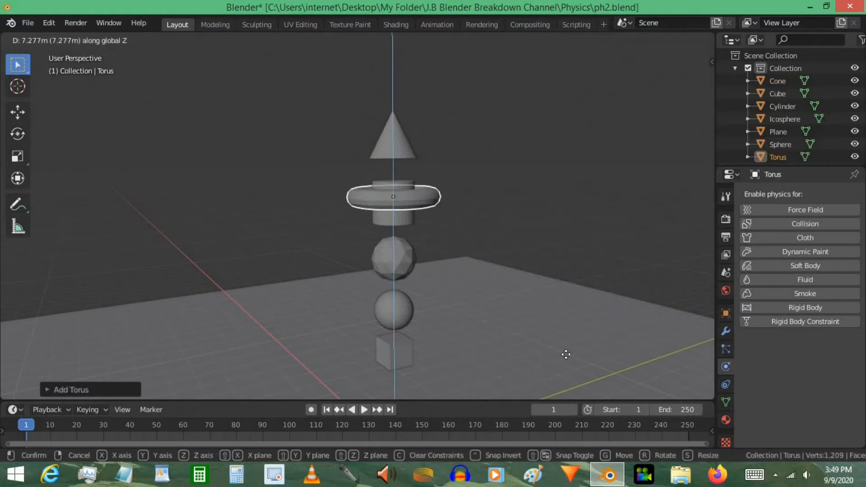
{"action": "left_click", "coordinate": [563, 307]}
{"action": "key", "text": "s"}
{"action": "left_click", "coordinate": [496, 257]}
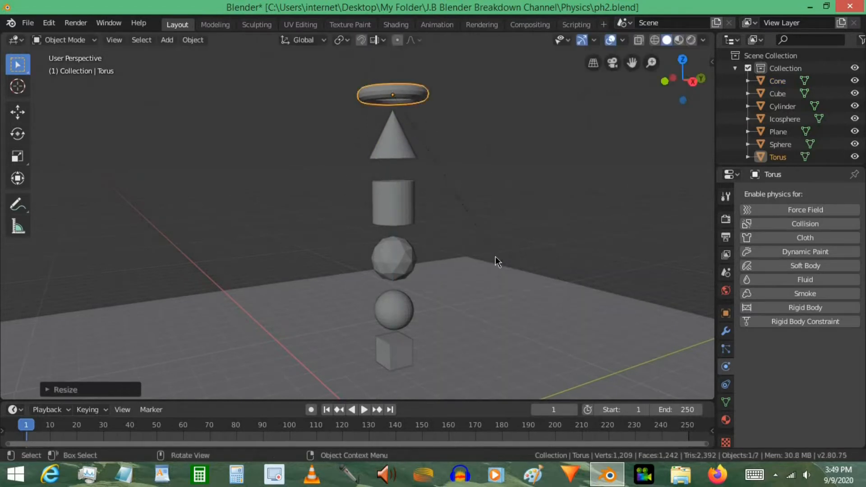
Add a monkey head, raised along Z above the torus and scaled down to fit the stack.
{"action": "key", "text": "shift+a"}
{"action": "mouse_move", "coordinate": [484, 218]}
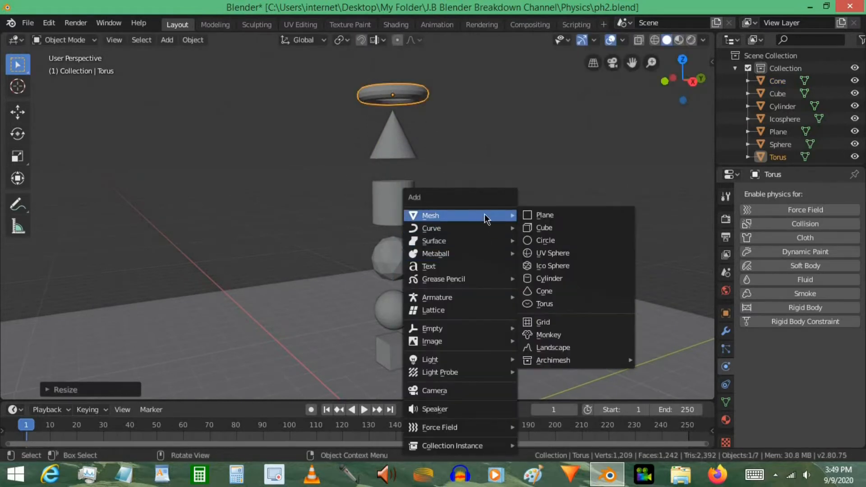
{"action": "left_click", "coordinate": [585, 334]}
{"action": "key", "text": "g"}
{"action": "key", "text": "z"}
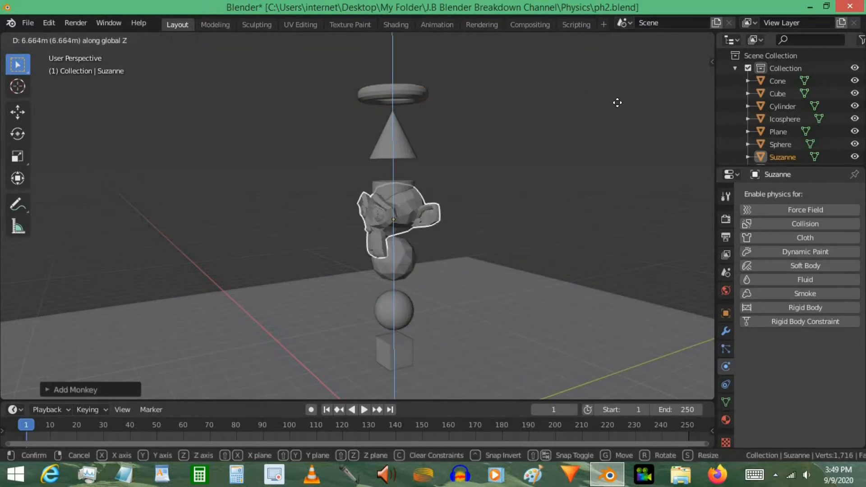
{"action": "left_click", "coordinate": [612, 284]}
{"action": "middle_click_drag", "start_coordinate": [557, 159], "coordinate": [551, 249], "text": "shift"}
{"action": "key", "text": "s"}
{"action": "left_click", "coordinate": [850, 305]}
Enable Rigid Body physics on the monkey head, torus, cone, cylinder and ico sphere in turn.
{"action": "left_click", "coordinate": [846, 309]}
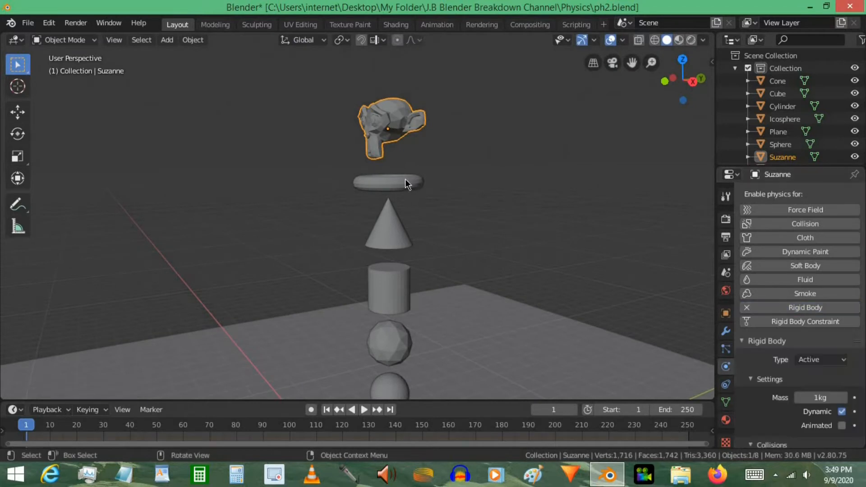
{"action": "left_click", "coordinate": [409, 183]}
{"action": "left_click", "coordinate": [779, 307]}
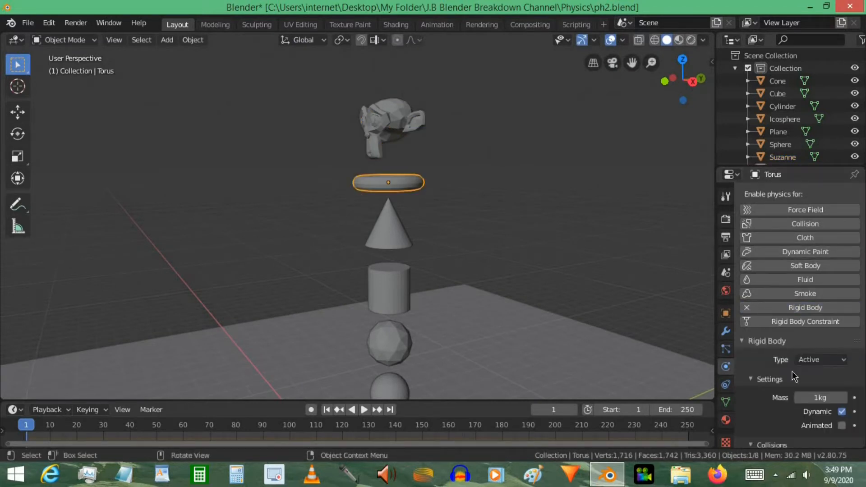
{"action": "left_click", "coordinate": [379, 226]}
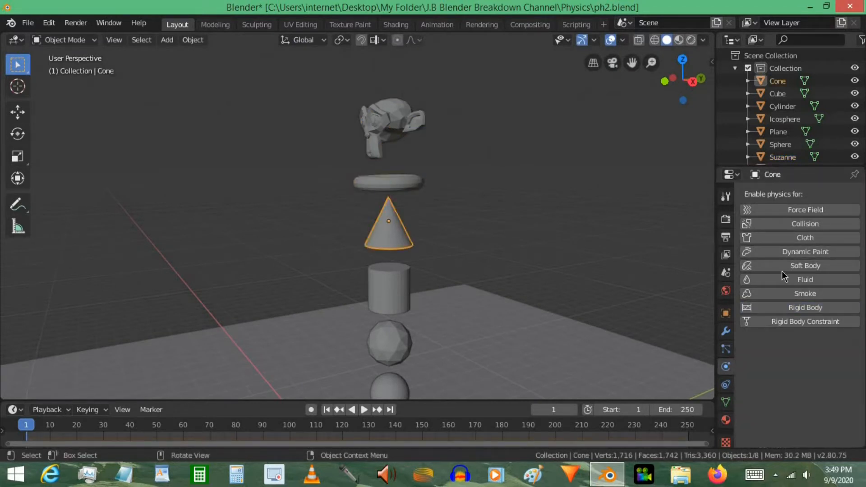
{"action": "left_click", "coordinate": [797, 309]}
{"action": "left_click", "coordinate": [377, 280]}
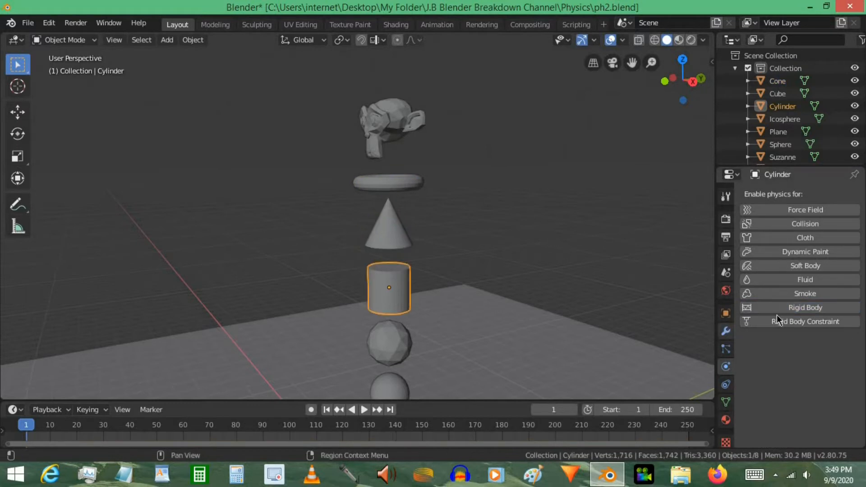
{"action": "left_click", "coordinate": [776, 309]}
{"action": "middle_click_drag", "start_coordinate": [513, 204], "coordinate": [489, 82], "text": "shift"}
{"action": "left_click", "coordinate": [382, 228]}
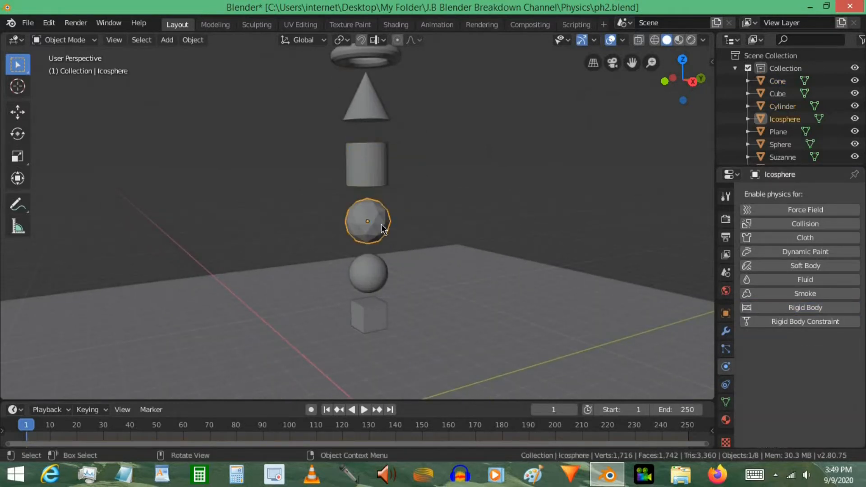
{"action": "left_click", "coordinate": [849, 309]}
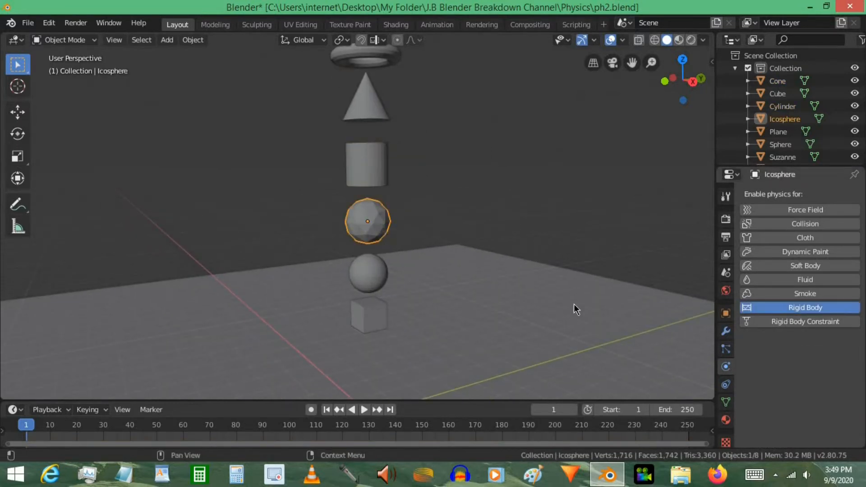
Enable Rigid Body physics on the UV sphere and the cube, and play the simulation.
{"action": "left_click", "coordinate": [387, 279]}
{"action": "middle_click_drag", "start_coordinate": [492, 261], "coordinate": [582, 264]}
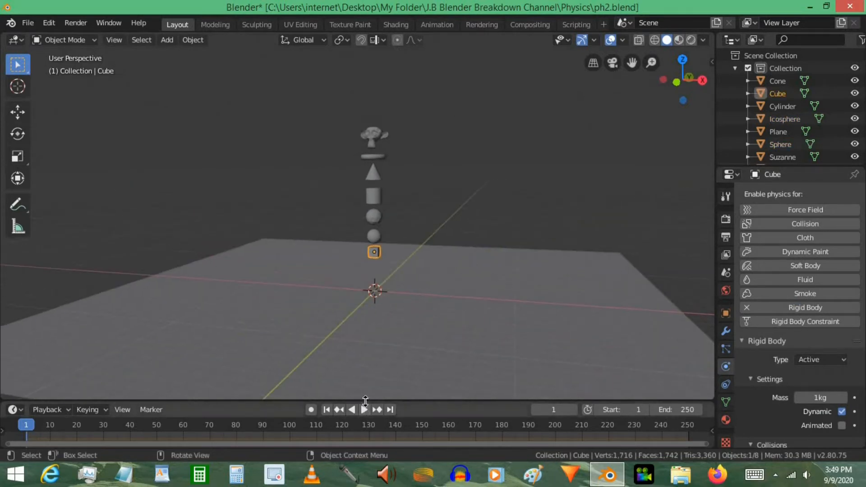
{"action": "left_click", "coordinate": [364, 410]}
{"action": "middle_click_drag", "start_coordinate": [399, 291], "coordinate": [388, 259]}
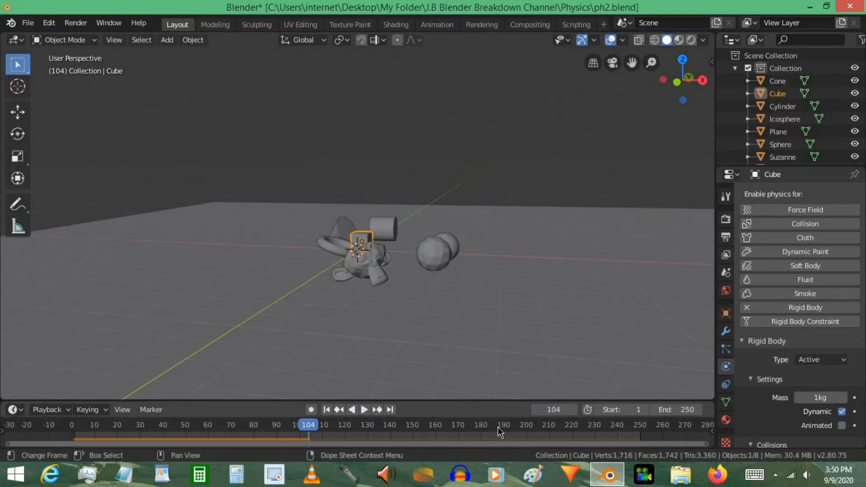
Set the animation's end frame to 1500 and fit the whole frame range in the timeline.
{"action": "scroll", "coordinate": [528, 433], "scroll_direction": "down", "scroll_amount": 3}
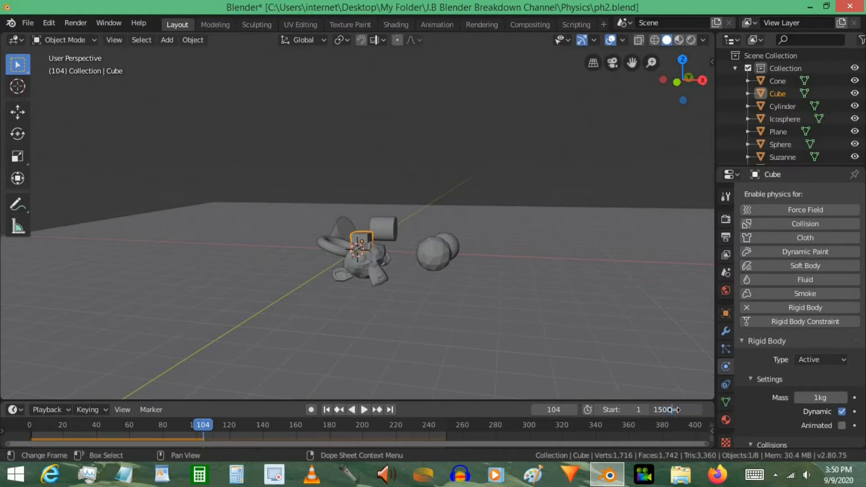
{"action": "key", "text": "Return"}
{"action": "key", "text": "Home"}
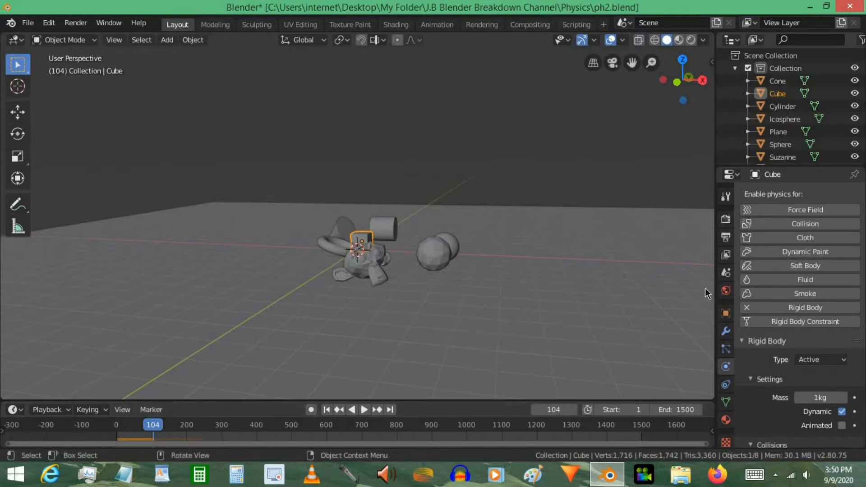
Set the Rigid Body World cache's simulation end to 1500 and return to frame 1.
{"action": "left_click", "coordinate": [725, 274]}
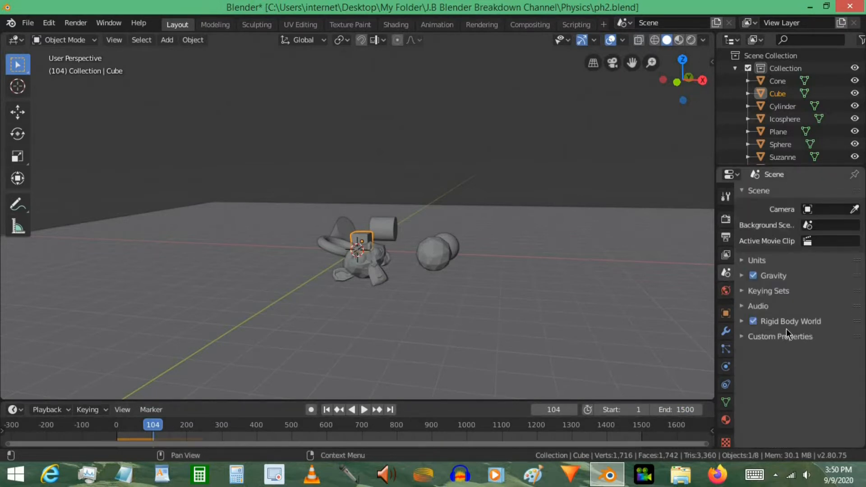
{"action": "left_click", "coordinate": [786, 322]}
{"action": "scroll", "coordinate": [826, 384], "scroll_direction": "down", "scroll_amount": 3}
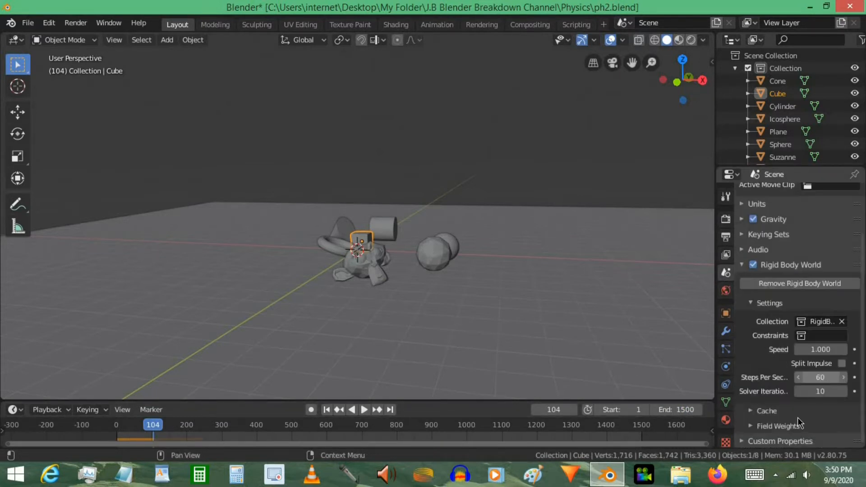
{"action": "left_click", "coordinate": [775, 412]}
{"action": "scroll", "coordinate": [822, 392], "scroll_direction": "down", "scroll_amount": 5}
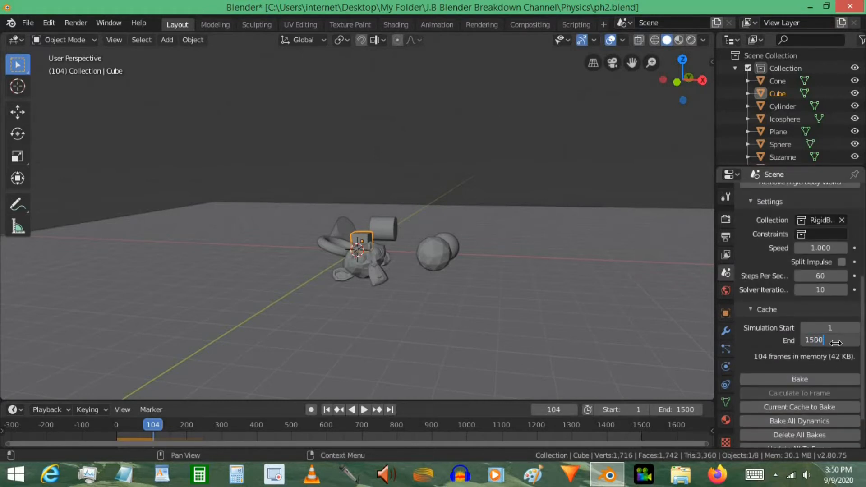
{"action": "key", "text": "Return"}
{"action": "key", "text": "shift+Left"}
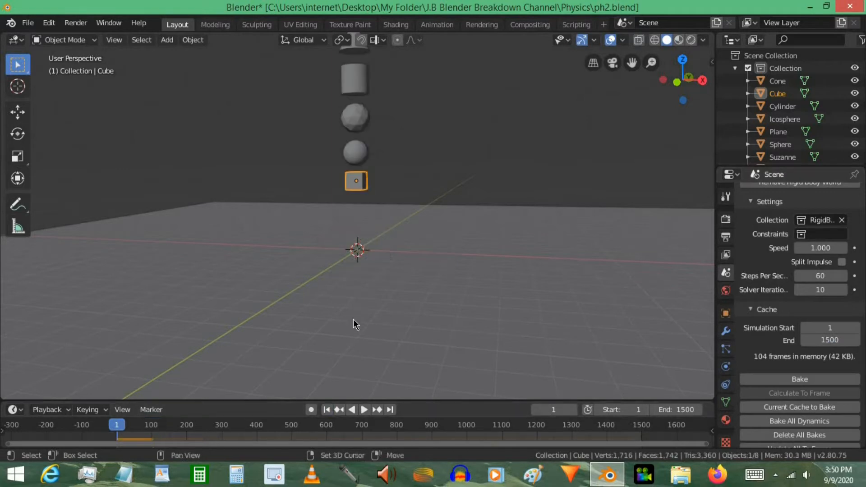
Show the Outliner's selectability toggles and make the plane unselectable.
{"action": "scroll", "coordinate": [356, 323], "scroll_direction": "down", "scroll_amount": 3}
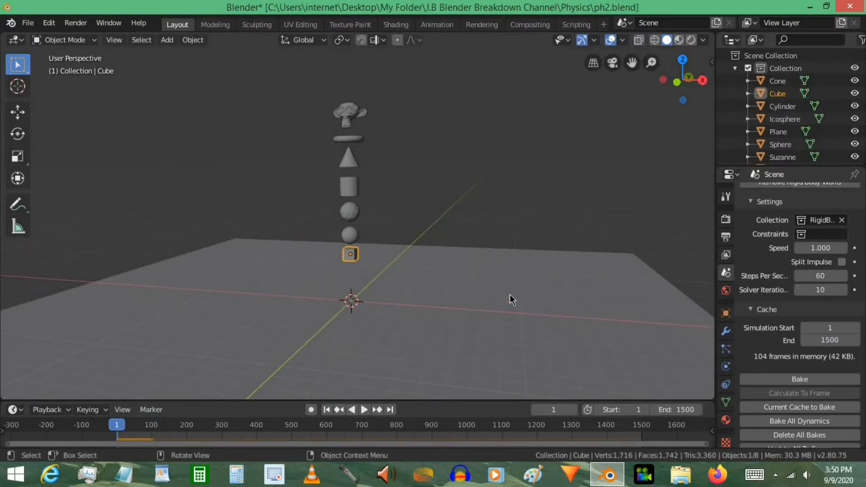
{"action": "scroll", "coordinate": [507, 224], "scroll_direction": "down", "scroll_amount": 4}
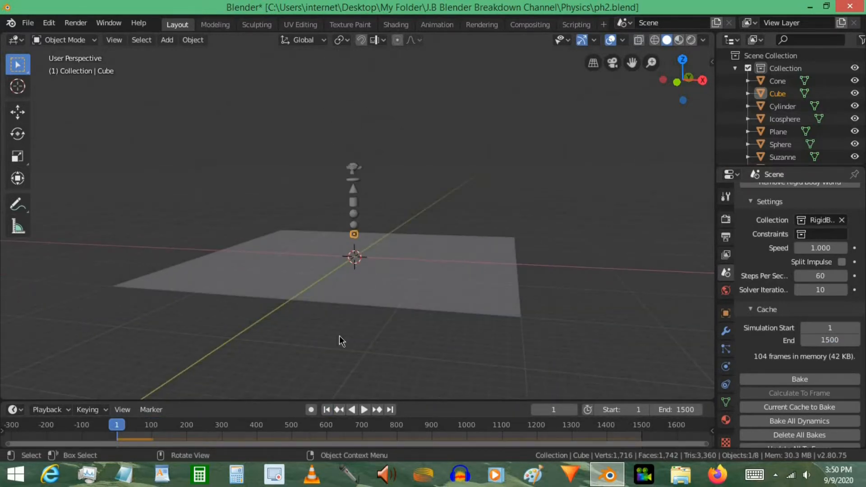
{"action": "left_click", "coordinate": [397, 291]}
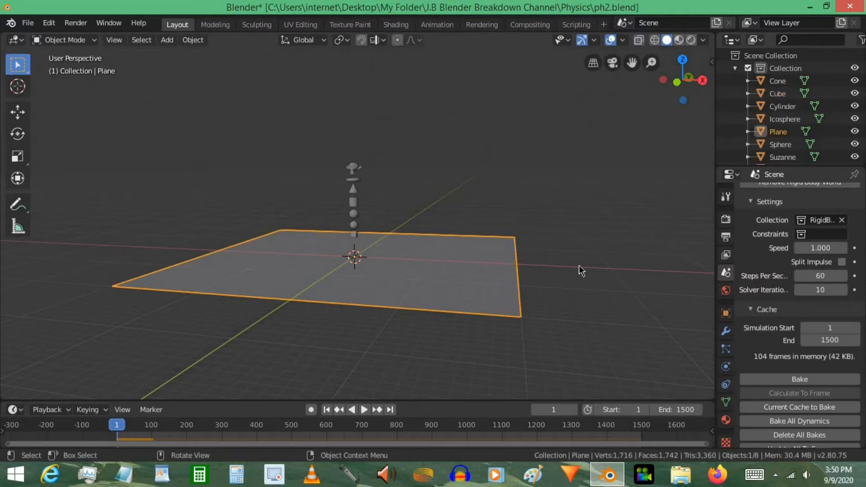
{"action": "left_click", "coordinate": [862, 40]}
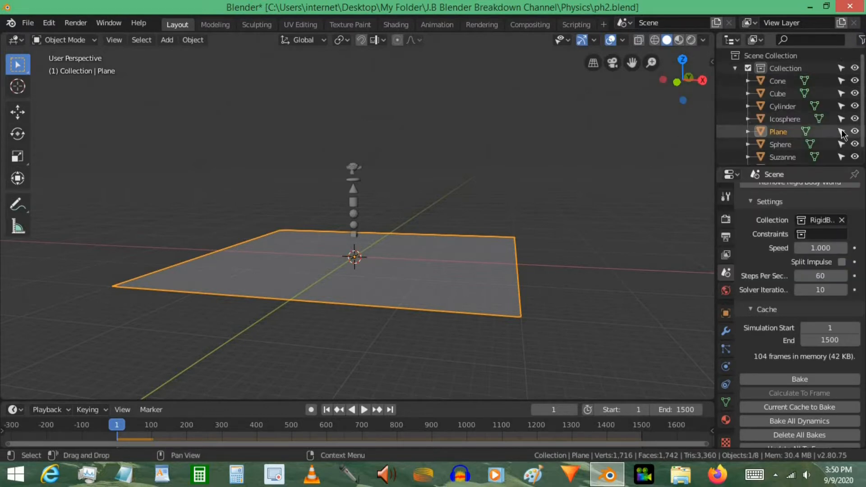
{"action": "left_click", "coordinate": [842, 132]}
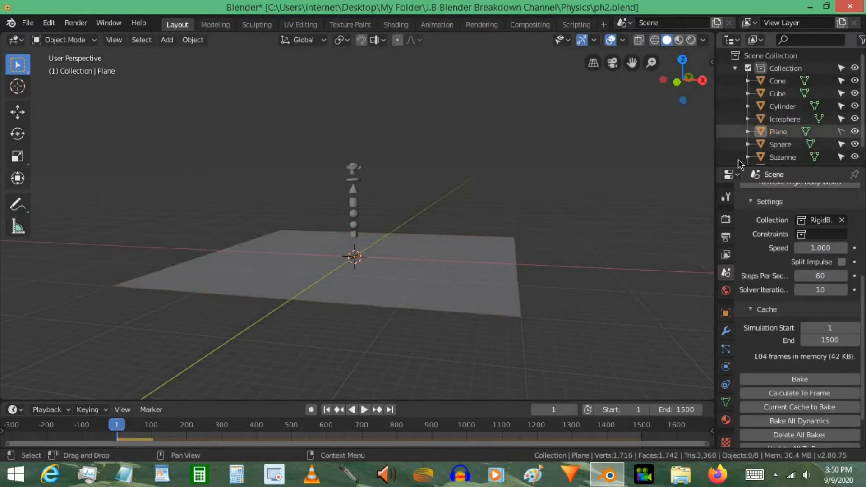
Select all objects in the scene to check the plane's selection lock.
{"action": "scroll", "coordinate": [505, 239], "scroll_direction": "up", "scroll_amount": 3}
{"action": "scroll", "coordinate": [504, 239], "scroll_direction": "up", "scroll_amount": 2}
{"action": "key", "text": "a"}
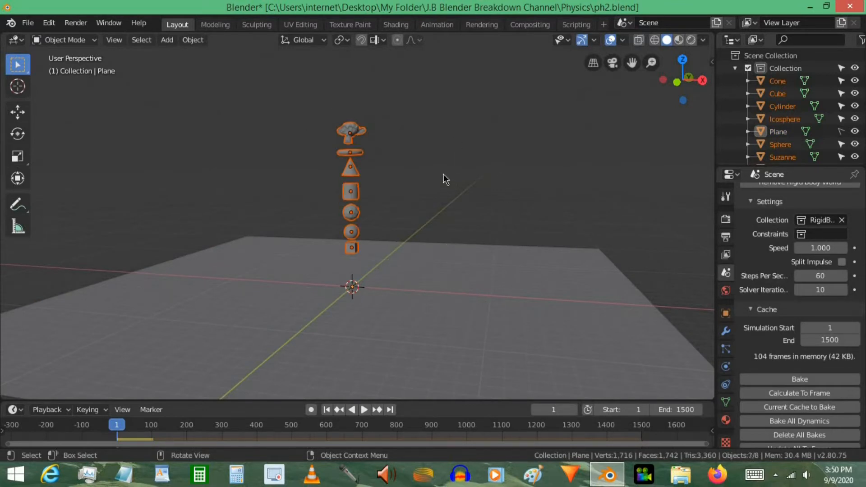
Add a UV sphere at the world origin and scale it up to about three times its size.
{"action": "middle_click_drag", "start_coordinate": [513, 219], "coordinate": [411, 212]}
{"action": "middle_click_drag", "start_coordinate": [384, 185], "coordinate": [366, 117]}
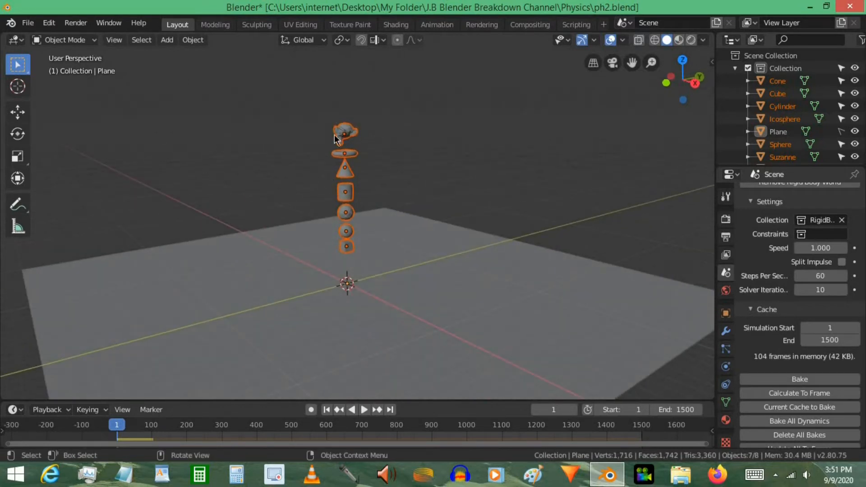
{"action": "middle_click_drag", "start_coordinate": [409, 338], "coordinate": [445, 134], "text": "shift"}
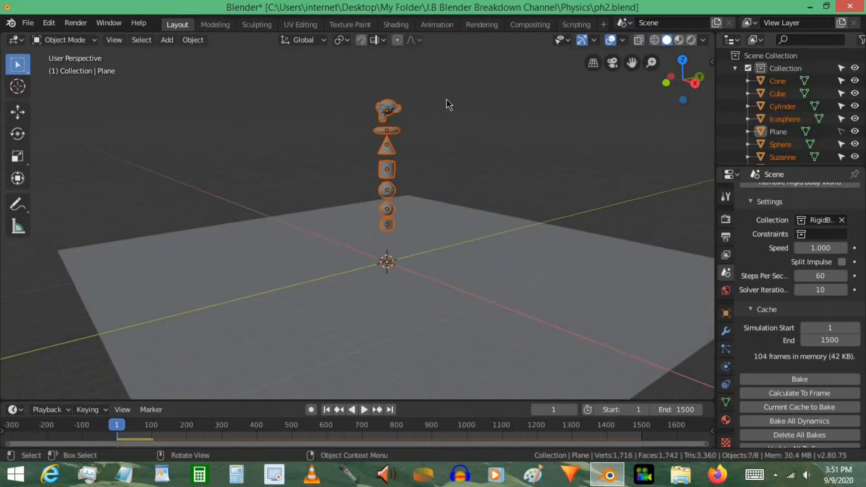
{"action": "key", "text": "shift+a"}
{"action": "mouse_move", "coordinate": [518, 128]}
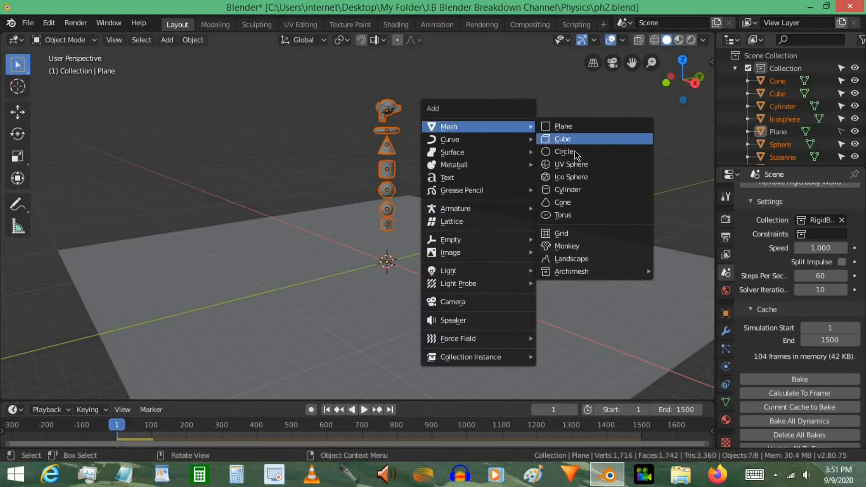
{"action": "left_click", "coordinate": [577, 169]}
{"action": "scroll", "coordinate": [502, 234], "scroll_direction": "up", "scroll_amount": 6}
{"action": "middle_click_drag", "start_coordinate": [487, 353], "coordinate": [407, 242], "text": "shift"}
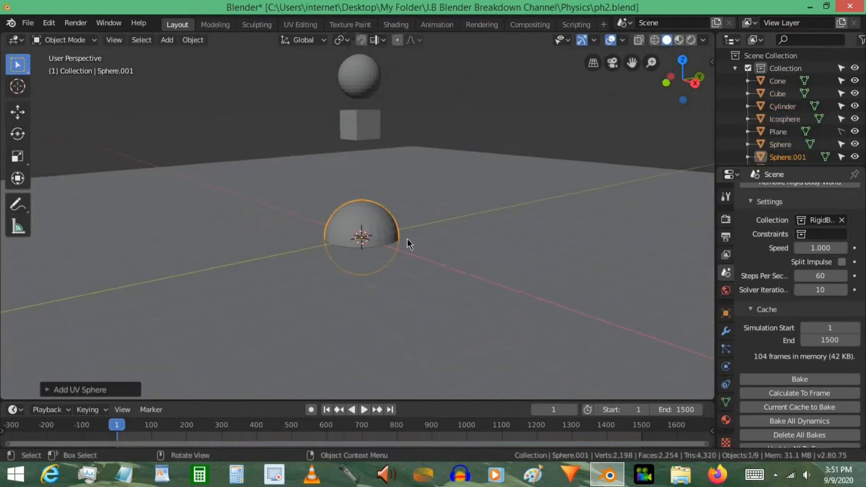
{"action": "key", "text": "s"}
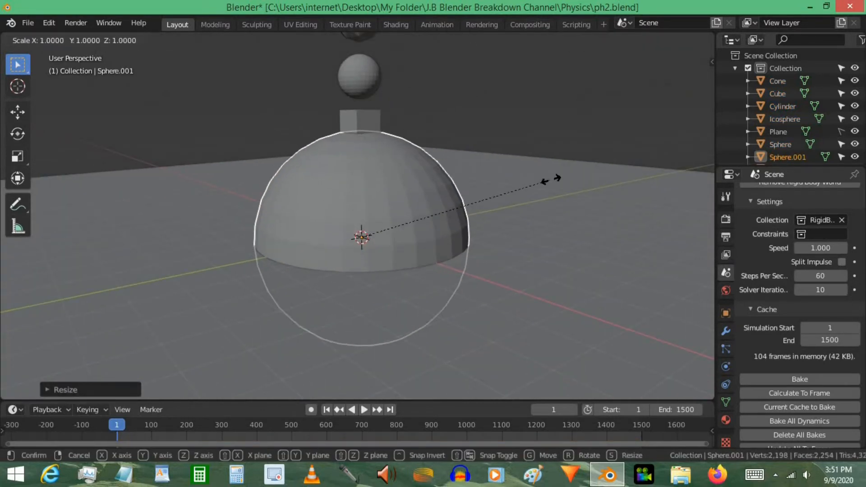
Flatten the large sphere along Z and widen it in X and Y to form a broad, low dome.
{"action": "key", "text": "z"}
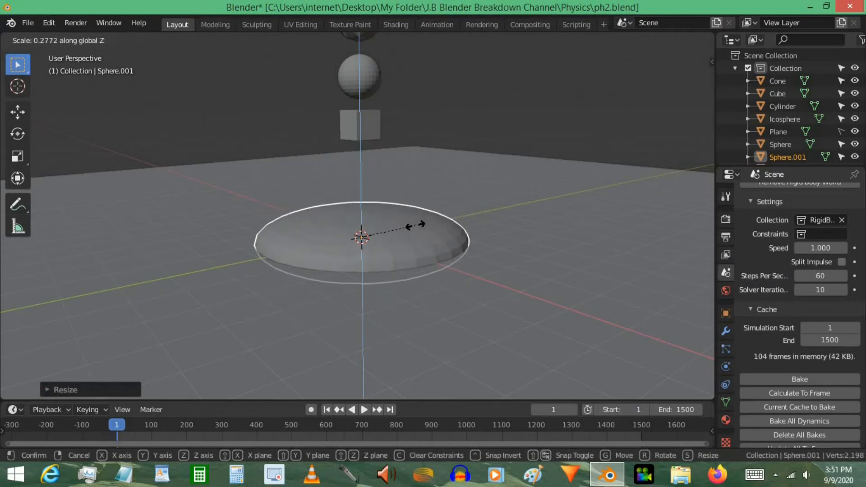
{"action": "left_click", "coordinate": [414, 229]}
{"action": "key", "text": "s"}
{"action": "key", "text": "shift+z"}
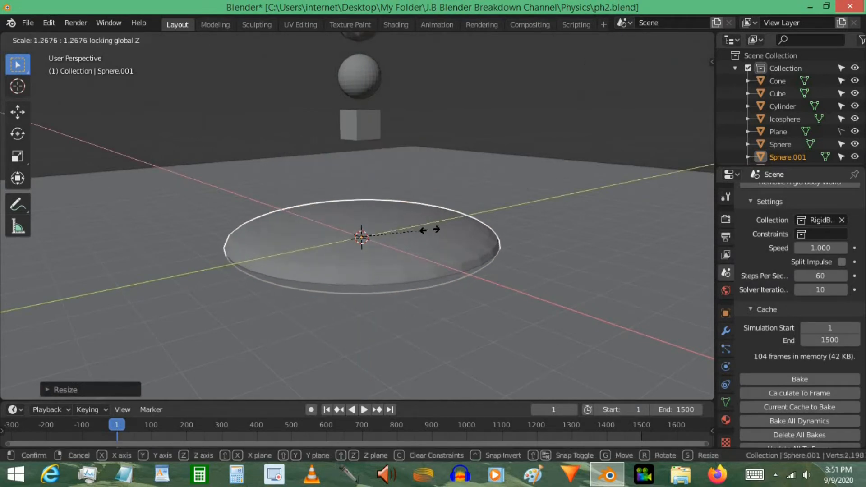
{"action": "left_click", "coordinate": [435, 235]}
{"action": "key", "text": "s"}
{"action": "key", "text": "z"}
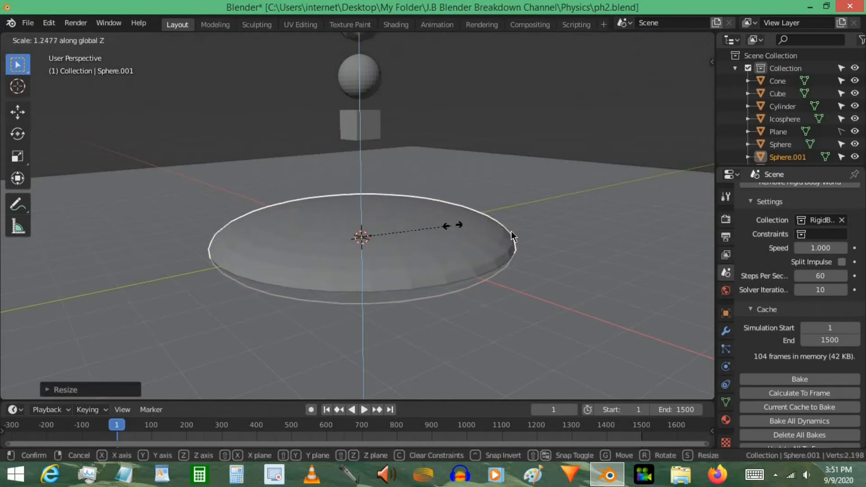
{"action": "left_click", "coordinate": [453, 228]}
{"action": "mouse_move", "coordinate": [456, 238]}
{"action": "middle_mouse_down"}
{"action": "mouse_move", "coordinate": [405, 224]}
{"action": "mouse_move", "coordinate": [452, 248]}
{"action": "middle_mouse_up"}
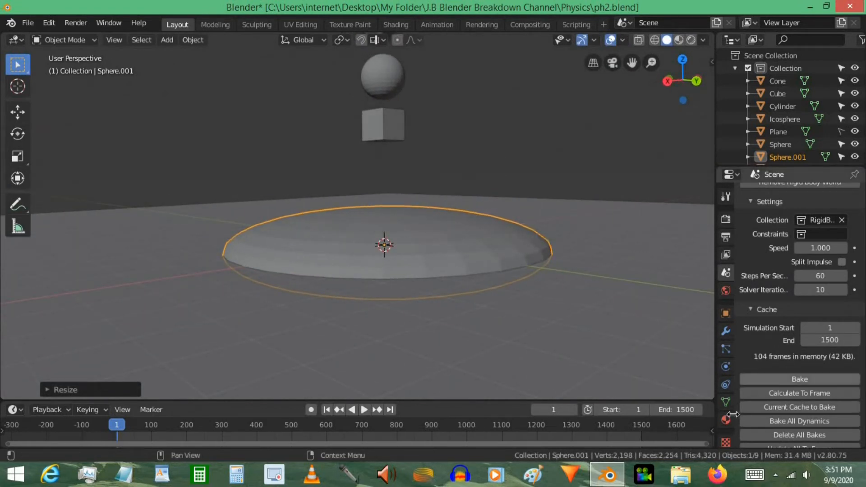
Give the dome Rigid Body physics of type Passive and make it unselectable.
{"action": "left_click", "coordinate": [727, 368]}
{"action": "left_click", "coordinate": [808, 308]}
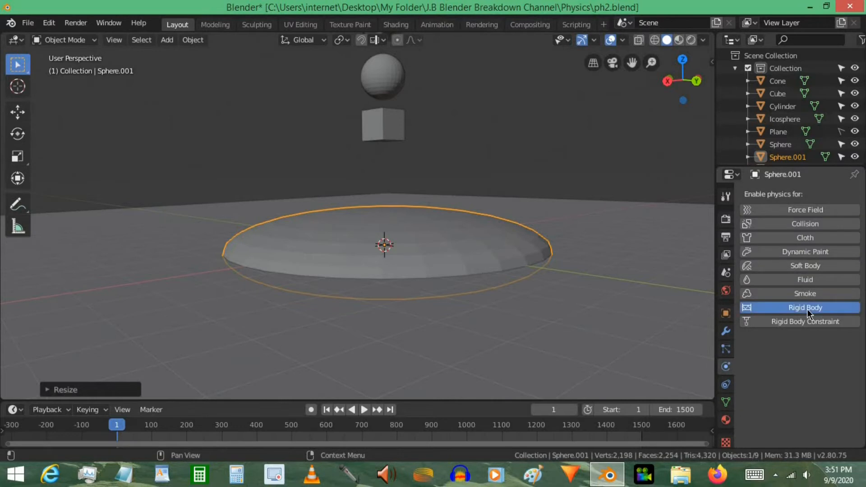
{"action": "left_click", "coordinate": [819, 360]}
{"action": "left_click", "coordinate": [818, 389]}
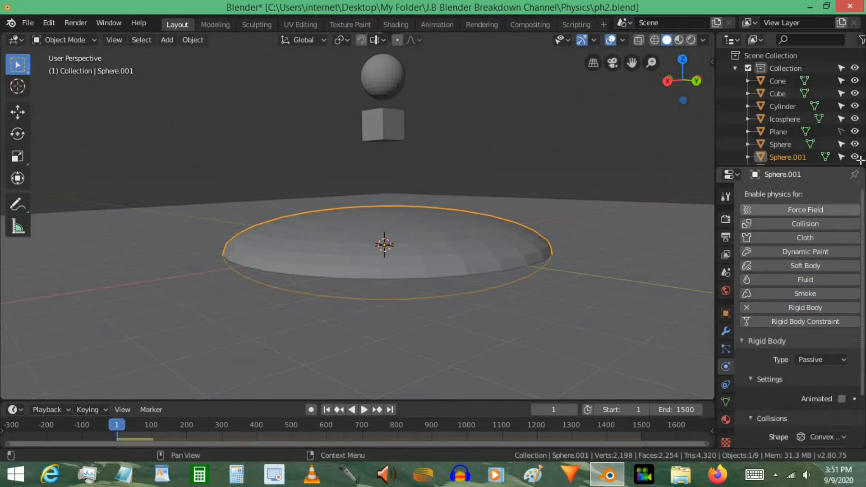
{"action": "left_click", "coordinate": [795, 166]}
Duplicate the whole stack of seven objects and move the copy up about 10 m along Z.
{"action": "scroll", "coordinate": [518, 188], "scroll_direction": "down", "scroll_amount": 5}
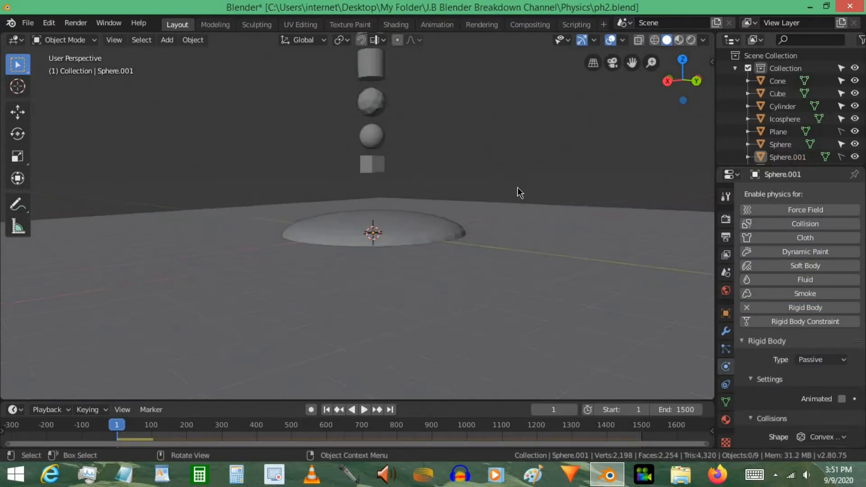
{"action": "middle_click_drag", "start_coordinate": [511, 250], "coordinate": [303, 263]}
{"action": "scroll", "coordinate": [403, 251], "scroll_direction": "up", "scroll_amount": 5}
{"action": "middle_click_drag", "start_coordinate": [426, 239], "coordinate": [439, 159]}
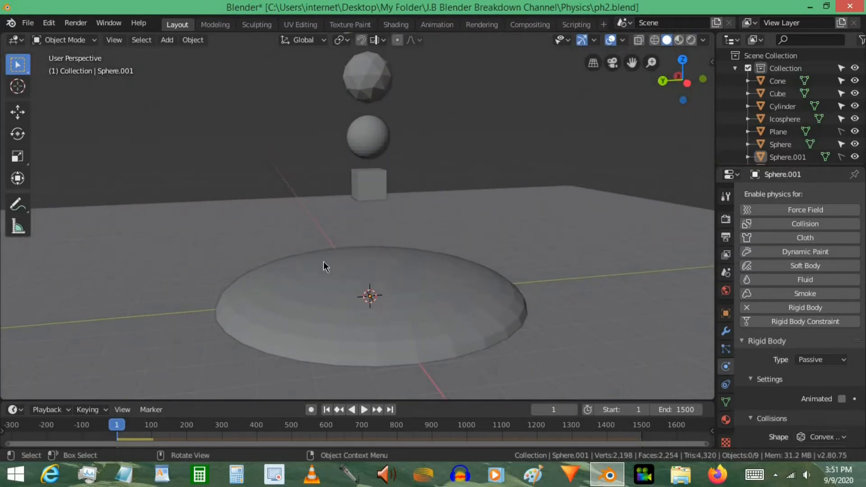
{"action": "scroll", "coordinate": [602, 303], "scroll_direction": "down", "scroll_amount": 5}
{"action": "middle_click_drag", "start_coordinate": [501, 312], "coordinate": [477, 204]}
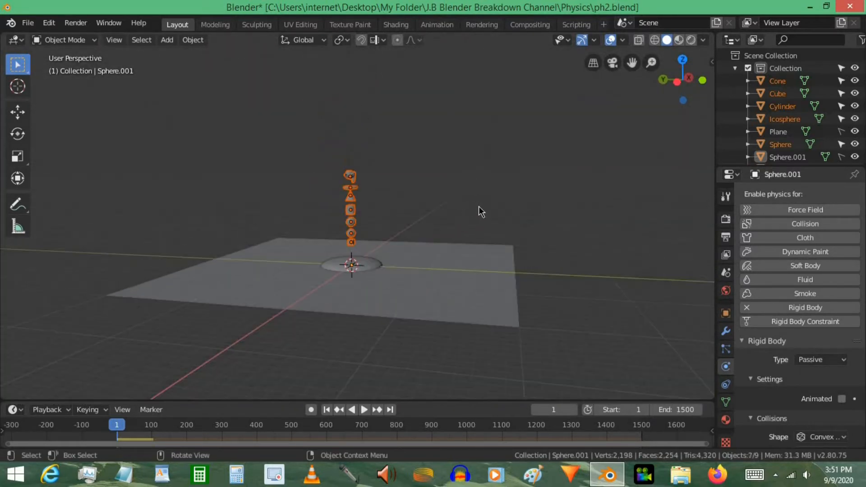
{"action": "middle_click_drag", "start_coordinate": [478, 207], "coordinate": [485, 211]}
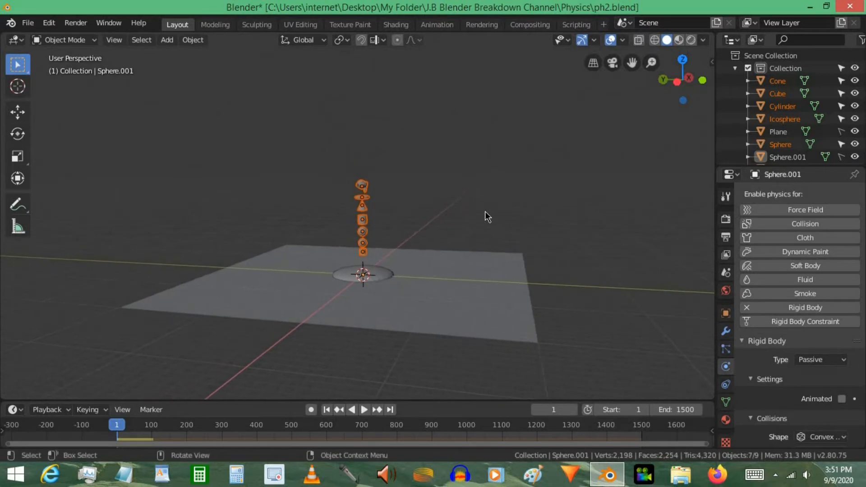
{"action": "key", "text": "shift+d"}
{"action": "key", "text": "z"}
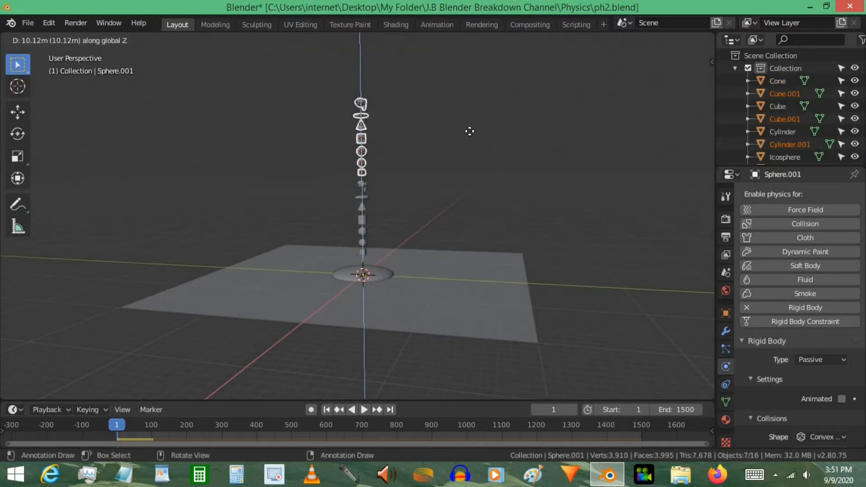
{"action": "left_click", "coordinate": [471, 125]}
Select both stacks and duplicate them upward along Z, directly above the originals.
{"action": "middle_click_drag", "start_coordinate": [471, 178], "coordinate": [470, 198]}
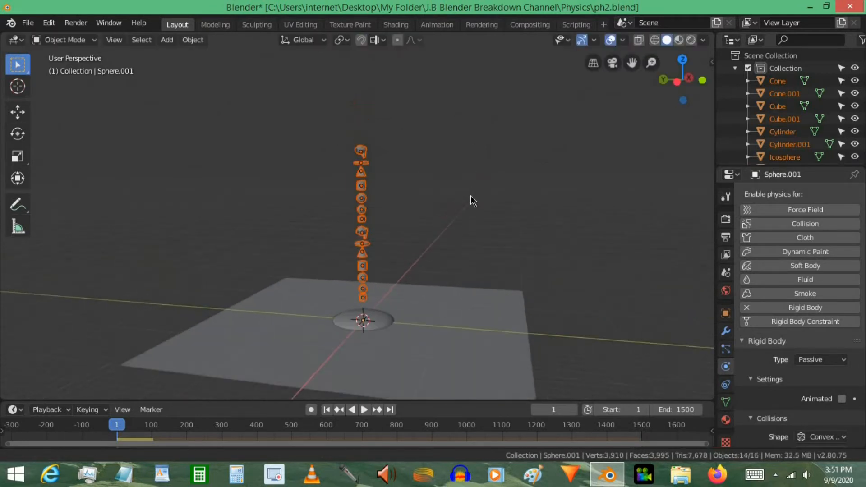
{"action": "key", "text": "shift+d"}
{"action": "key", "text": "z"}
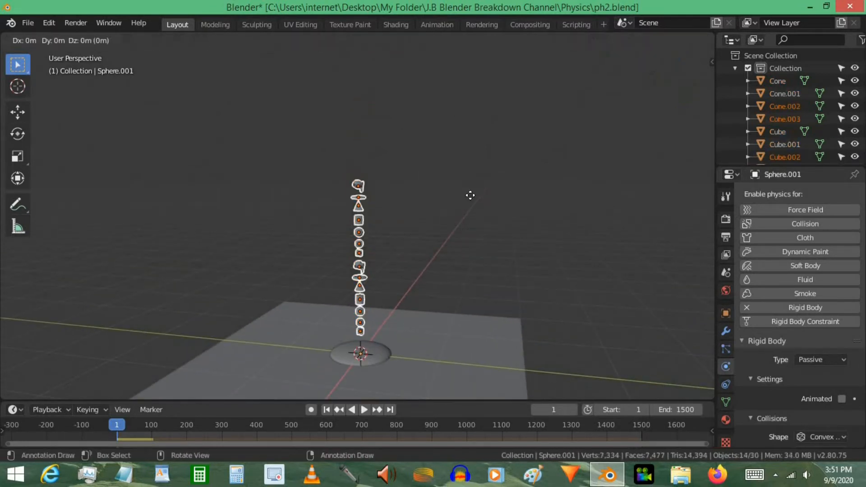
{"action": "left_click", "coordinate": [471, 397]}
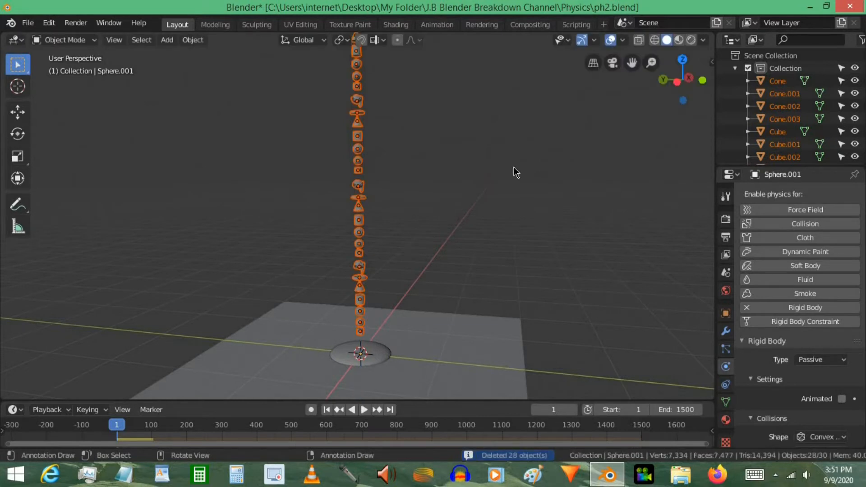
Duplicate all four stacks and move the copies up along Z to double the column's height.
{"action": "key", "text": "shift+d"}
{"action": "key", "text": "z"}
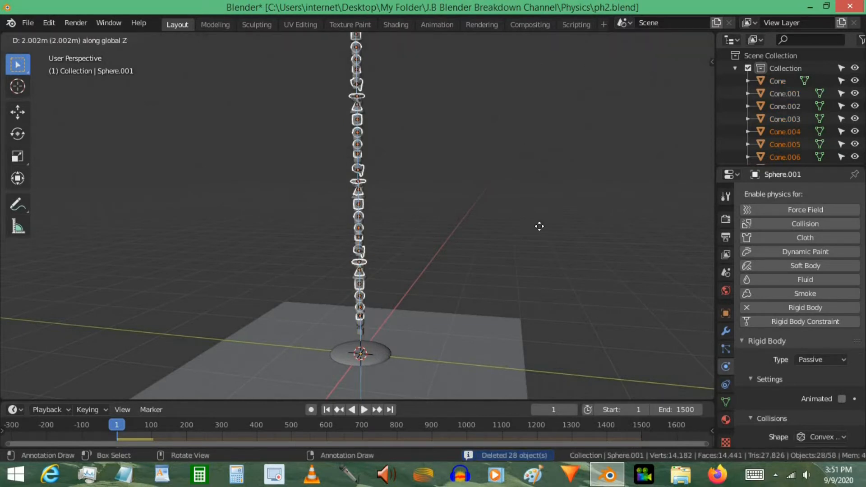
{"action": "left_click", "coordinate": [548, 178]}
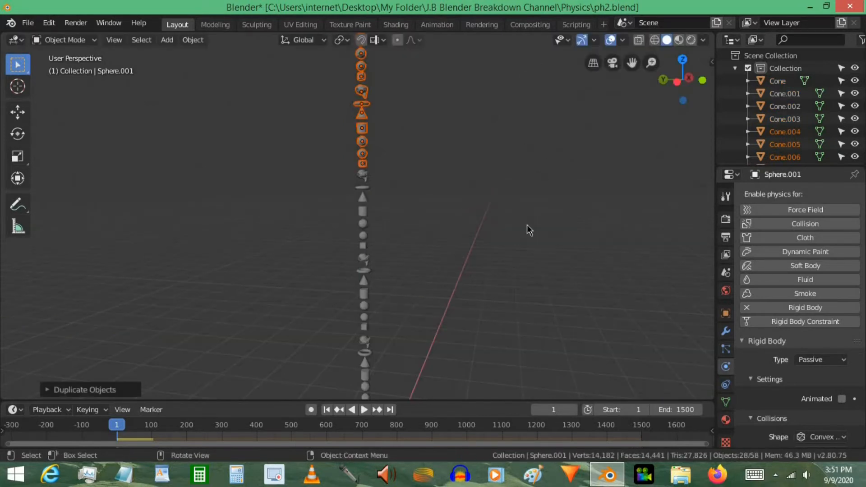
Move the selected upper stacks up about 0.56 m along Z to fit above the lower ones.
{"action": "key", "text": "shift+d"}
{"action": "key", "text": "z"}
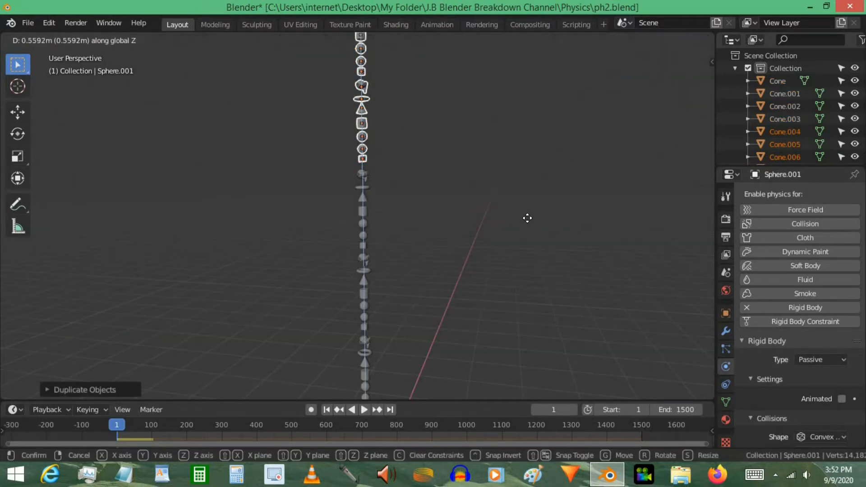
{"action": "left_click", "coordinate": [529, 217]}
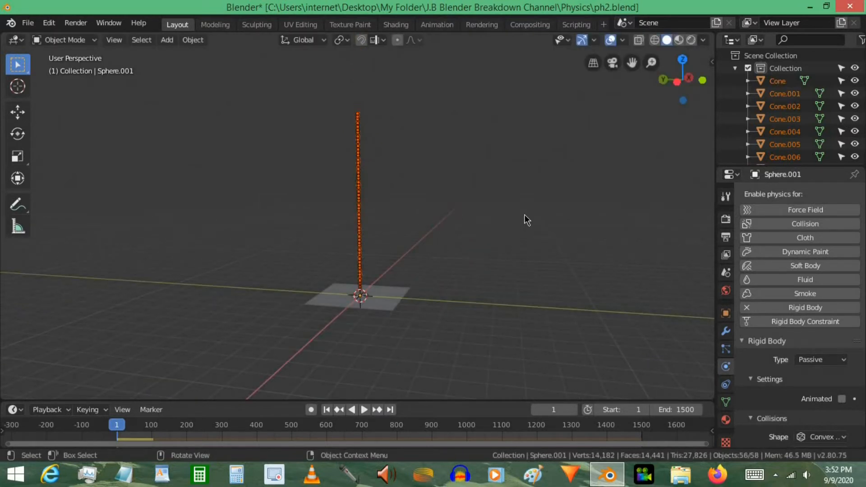
Select the whole column of 56 objects, duplicate it and move the copy up about 78 m along Z.
{"action": "key", "text": "shift+d"}
{"action": "key", "text": "z"}
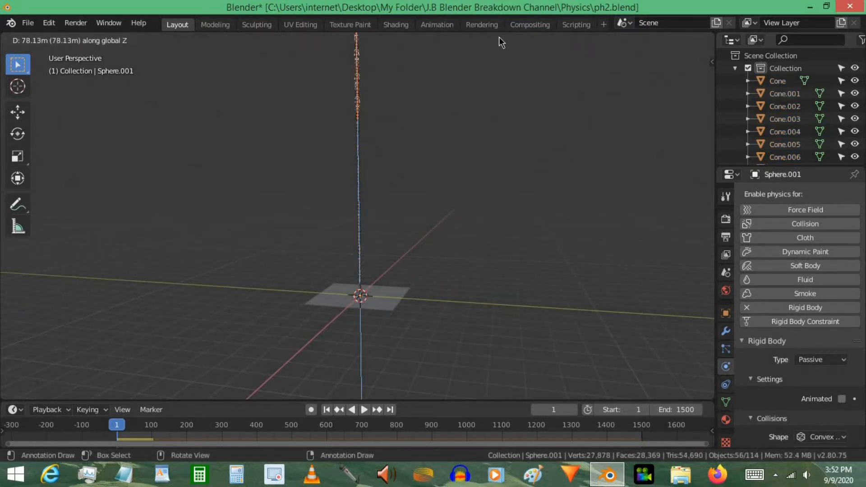
{"action": "left_click", "coordinate": [499, 37]}
{"action": "scroll", "coordinate": [492, 186], "scroll_direction": "up", "scroll_amount": 8}
{"action": "key", "text": "g"}
Duplicate all 112 stacked objects and move the copy up along Z to sit just above the originals.
{"action": "key", "text": "shift+d"}
{"action": "key", "text": "z"}
{"action": "left_click", "coordinate": [496, 90]}
{"action": "middle_click_drag", "start_coordinate": [488, 97], "coordinate": [483, 186], "text": "shift"}
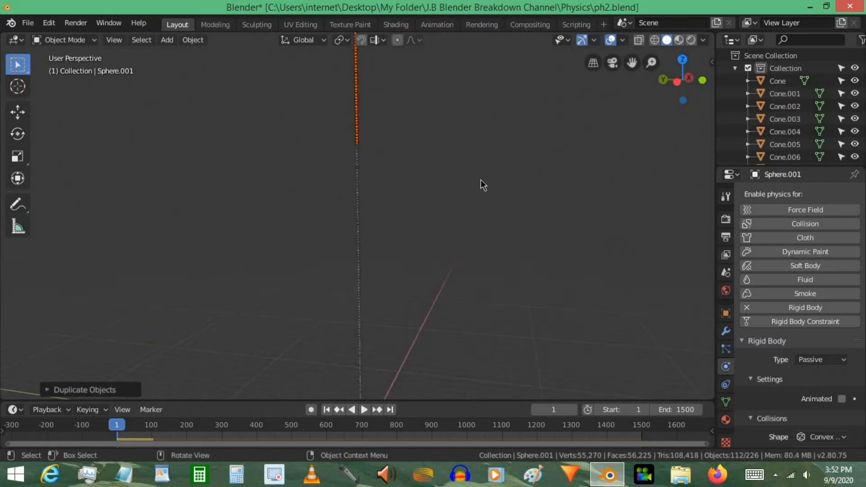
{"action": "scroll", "coordinate": [482, 183], "scroll_direction": "up", "scroll_amount": 8}
{"action": "key", "text": "g"}
{"action": "key", "text": "z"}
{"action": "left_click", "coordinate": [486, 214]}
Select all 224 stacked objects, duplicate them upward along Z and adjust the copy's height to continue the column.
{"action": "scroll", "coordinate": [487, 221], "scroll_direction": "down", "scroll_amount": 12}
{"action": "key", "text": "a"}
{"action": "key", "text": "shift+d"}
{"action": "key", "text": "z"}
{"action": "left_click", "coordinate": [521, 215]}
{"action": "scroll", "coordinate": [521, 215], "scroll_direction": "up", "scroll_amount": 12}
{"action": "key", "text": "g"}
{"action": "key", "text": "z"}
{"action": "left_click", "coordinate": [556, 381]}
Select the full 448-object column, duplicate it and move the copy far up along Z.
{"action": "scroll", "coordinate": [491, 261], "scroll_direction": "down", "scroll_amount": 15}
{"action": "key", "text": "a"}
{"action": "scroll", "coordinate": [489, 236], "scroll_direction": "up", "scroll_amount": 8}
{"action": "key", "text": "shift+d"}
{"action": "key", "text": "z"}
{"action": "left_click", "coordinate": [527, 57]}
Adjust the height of the newest 448-object copy along Z so it clears the column below.
{"action": "middle_click_drag", "start_coordinate": [510, 67], "coordinate": [506, 182], "text": "shift"}
{"action": "scroll", "coordinate": [507, 185], "scroll_direction": "up", "scroll_amount": 6}
{"action": "key", "text": "g"}
{"action": "key", "text": "z"}
{"action": "left_click", "coordinate": [535, 269]}
{"action": "key", "text": "g"}
{"action": "key", "text": "z"}
{"action": "left_click", "coordinate": [535, 217]}
{"action": "key", "text": "Escape"}
{"action": "key", "text": "g"}
{"action": "key", "text": "z"}
{"action": "left_click", "coordinate": [483, 83]}
{"action": "key", "text": "h"}
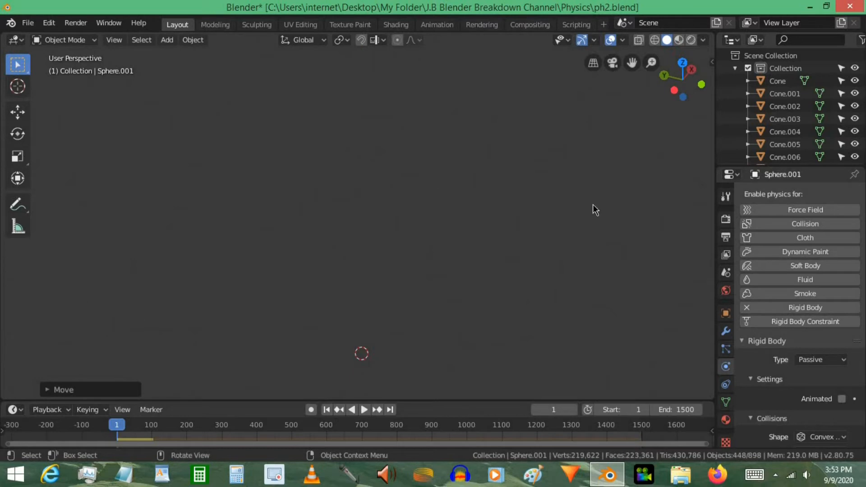
Set the viewport's clip end distance to 10000 m.
{"action": "key", "text": "n"}
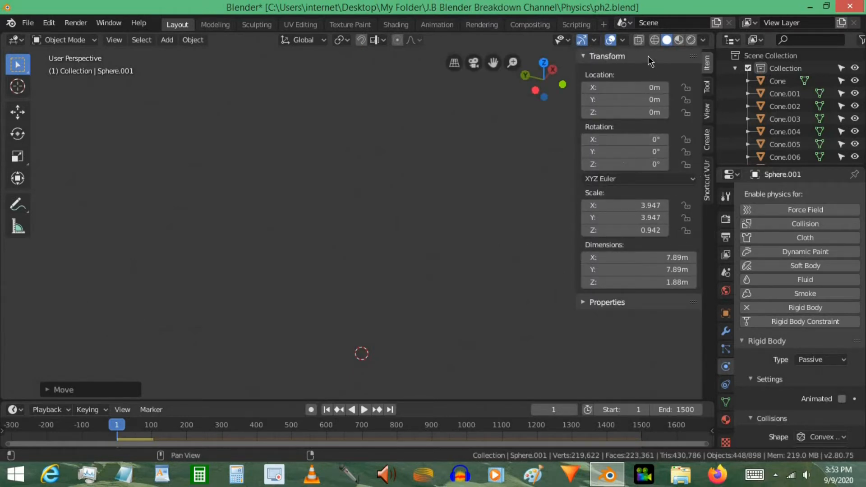
{"action": "left_click", "coordinate": [707, 112]}
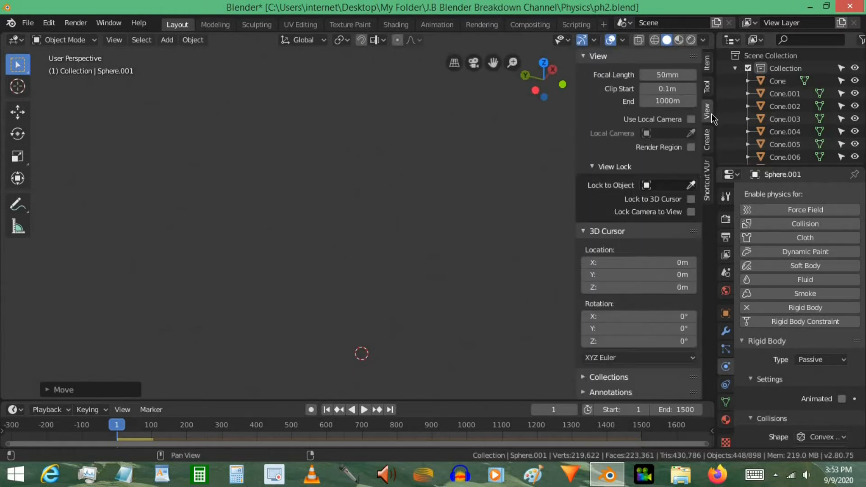
{"action": "left_click", "coordinate": [669, 101]}
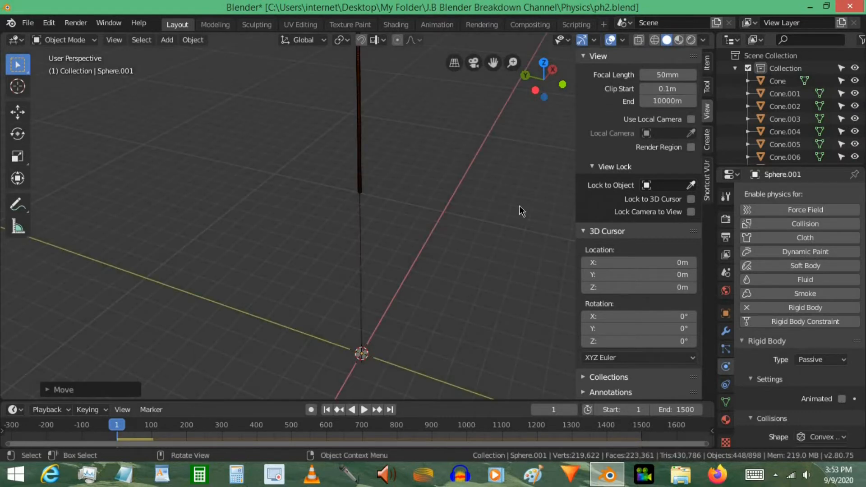
{"action": "key", "text": "n"}
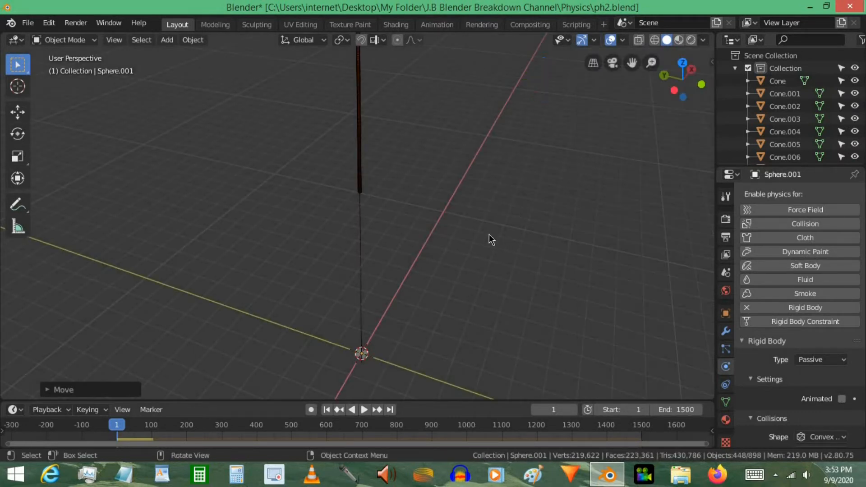
Deselect everything and inspect the extended column from several angles, from its upper part down to the plane.
{"action": "middle_click_drag", "start_coordinate": [488, 238], "coordinate": [433, 218]}
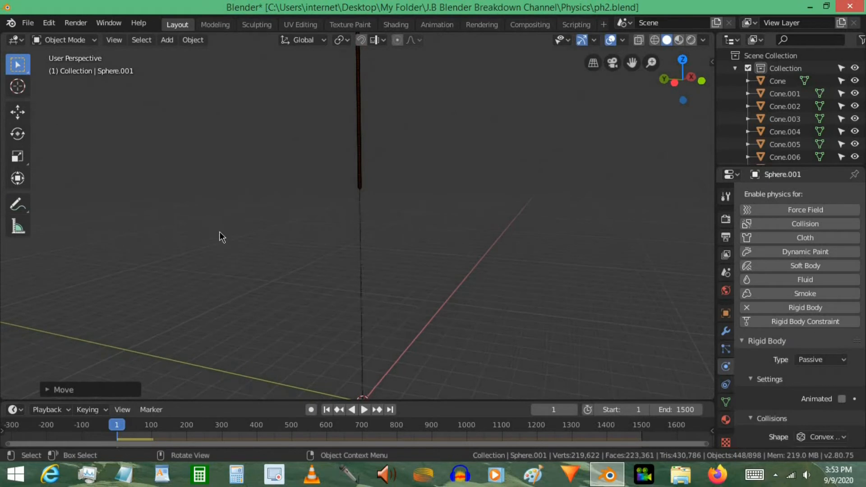
{"action": "middle_click_drag", "start_coordinate": [464, 153], "coordinate": [455, 207]}
{"action": "left_click", "coordinate": [455, 207]}
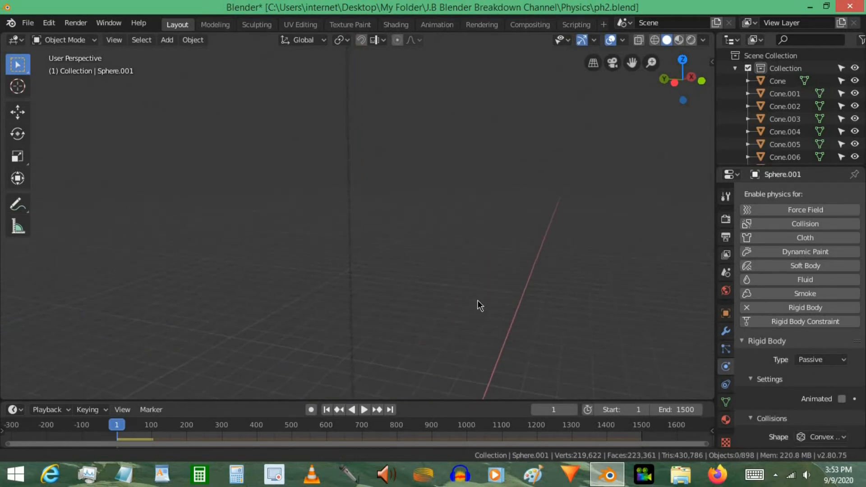
{"action": "middle_click_drag", "start_coordinate": [458, 258], "coordinate": [489, 192]}
{"action": "middle_click_drag", "start_coordinate": [473, 233], "coordinate": [474, 236]}
{"action": "scroll", "coordinate": [473, 251], "scroll_direction": "down", "scroll_amount": 2}
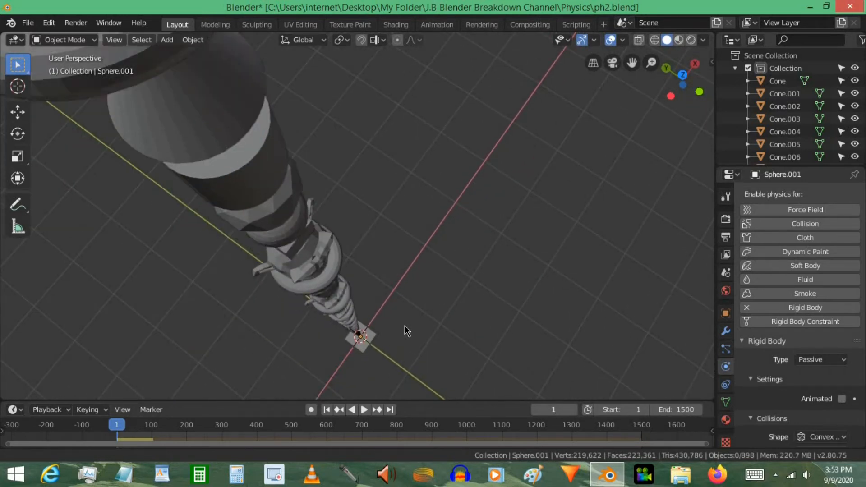
{"action": "middle_click_drag", "start_coordinate": [433, 282], "coordinate": [449, 289]}
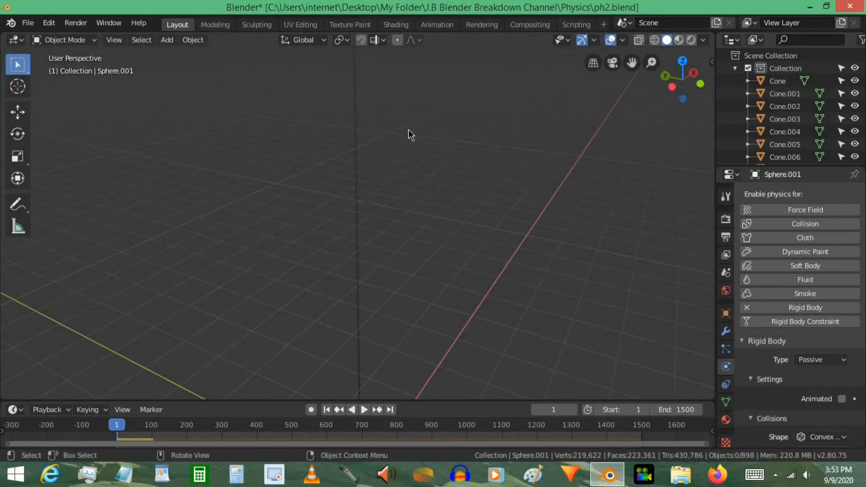
{"action": "middle_click_drag", "start_coordinate": [408, 131], "coordinate": [407, 384], "text": "shift"}
{"action": "middle_click_drag", "start_coordinate": [446, 76], "coordinate": [361, 391]}
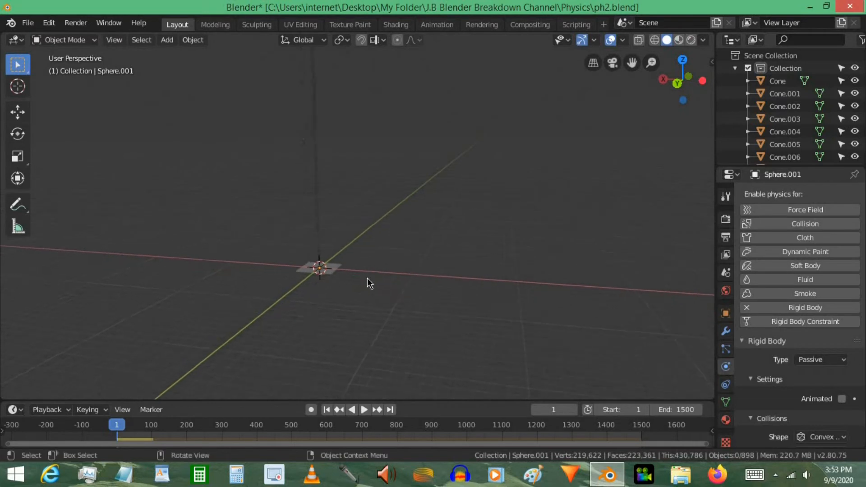
Play the simulation to watch the objects hit the dome, and pause at about frame 529.
{"action": "middle_click_drag", "start_coordinate": [424, 251], "coordinate": [406, 311], "text": "shift"}
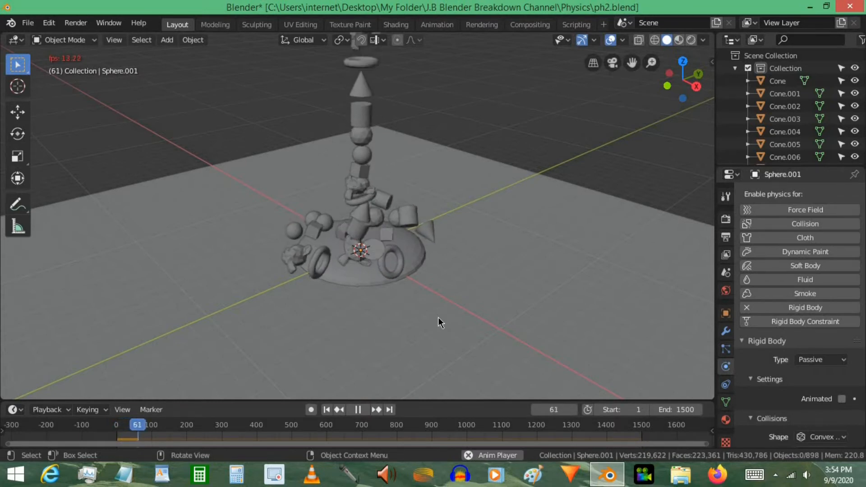
{"action": "scroll", "coordinate": [463, 280], "scroll_direction": "down", "scroll_amount": 3}
{"action": "middle_click_drag", "start_coordinate": [464, 280], "coordinate": [486, 251]}
{"action": "scroll", "coordinate": [485, 250], "scroll_direction": "up", "scroll_amount": 3}
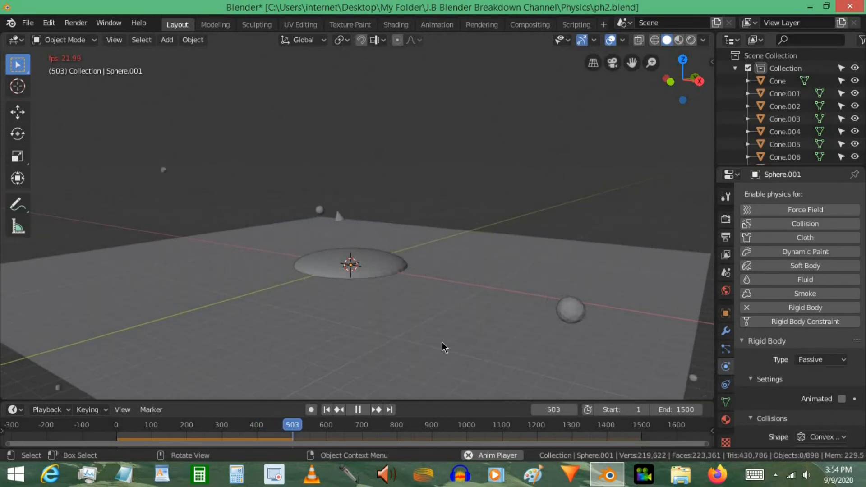
{"action": "left_click", "coordinate": [357, 410]}
Select the ground plane and scale it up uniformly several times.
{"action": "middle_click_drag", "start_coordinate": [451, 316], "coordinate": [504, 256]}
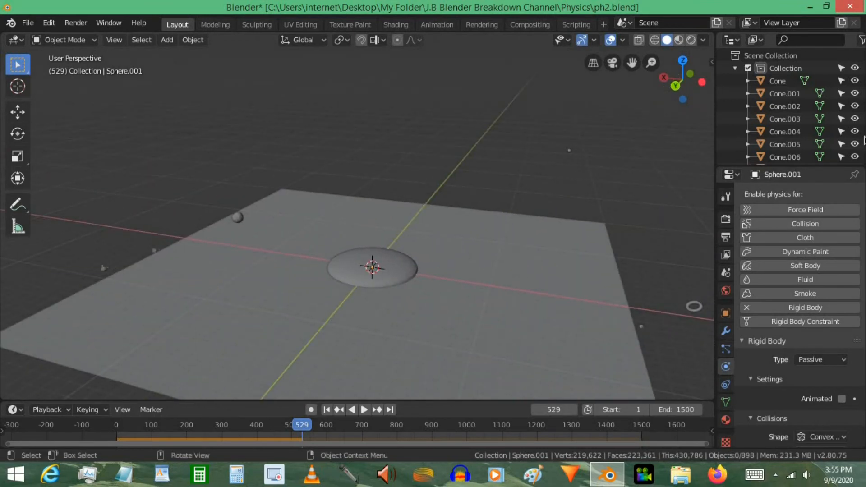
{"action": "left_click_drag", "start_coordinate": [865, 141], "coordinate": [865, 129]}
{"action": "left_click", "coordinate": [771, 123]}
{"action": "scroll", "coordinate": [421, 204], "scroll_direction": "down", "scroll_amount": 7}
{"action": "key", "text": "s"}
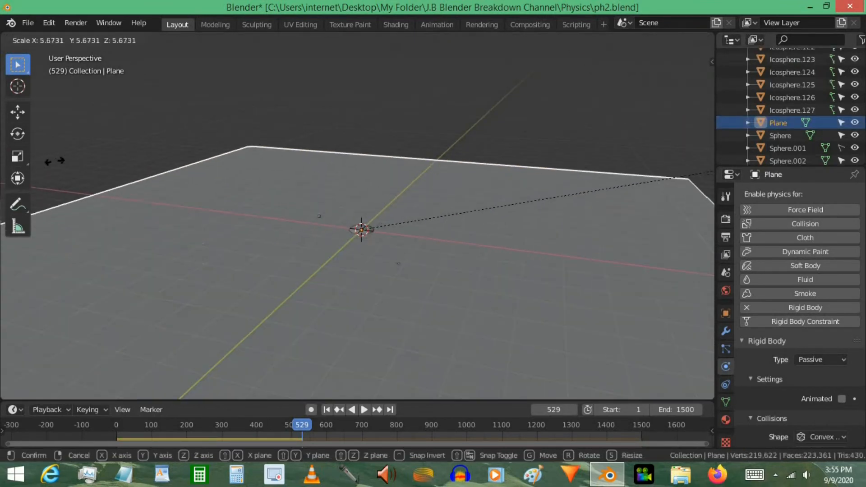
{"action": "left_click", "coordinate": [129, 153]}
{"action": "scroll", "coordinate": [289, 253], "scroll_direction": "up", "scroll_amount": 3}
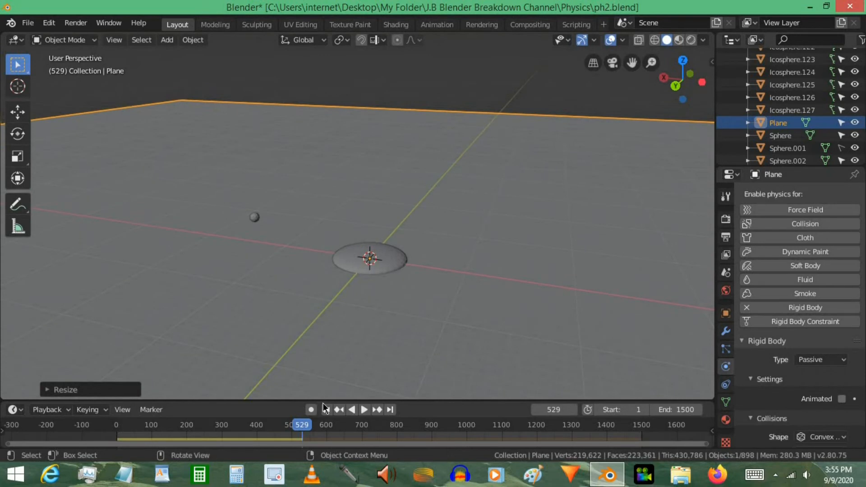
Return to frame 1 and set the plane's rigid body surface friction to 1.000.
{"action": "middle_click_drag", "start_coordinate": [334, 391], "coordinate": [478, 132]}
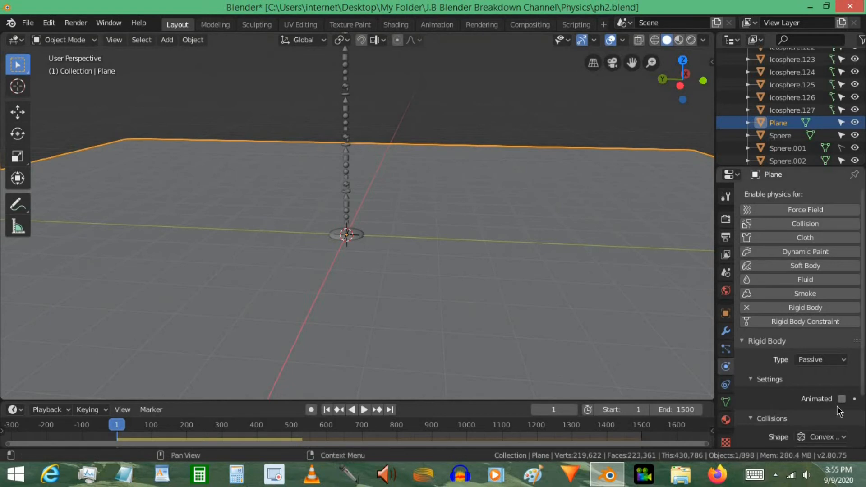
{"action": "scroll", "coordinate": [839, 412], "scroll_direction": "down", "scroll_amount": 3}
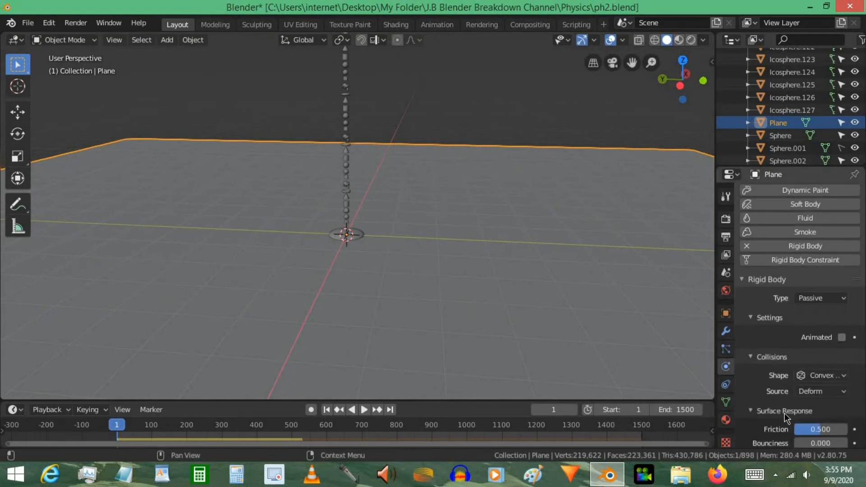
{"action": "scroll", "coordinate": [835, 391], "scroll_direction": "down", "scroll_amount": 2}
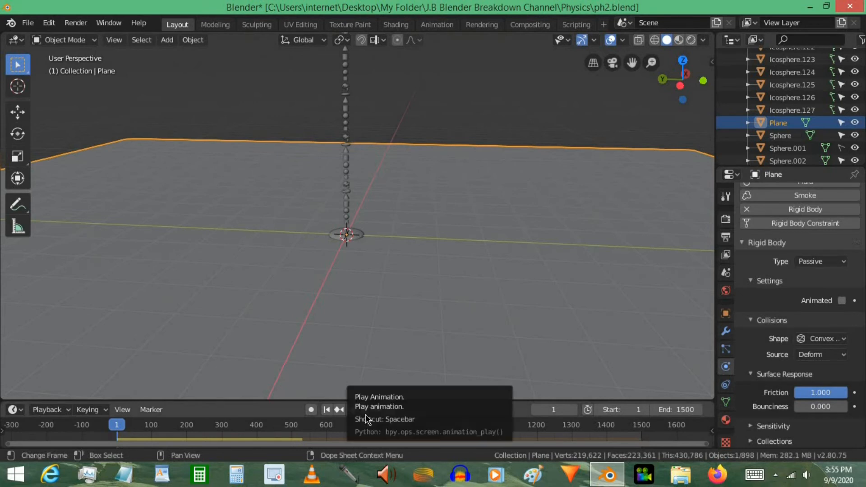
Play the simulation from the start, watching the fall from several angles with the plane deselected, and pause at frame 532.
{"action": "left_click", "coordinate": [366, 416]}
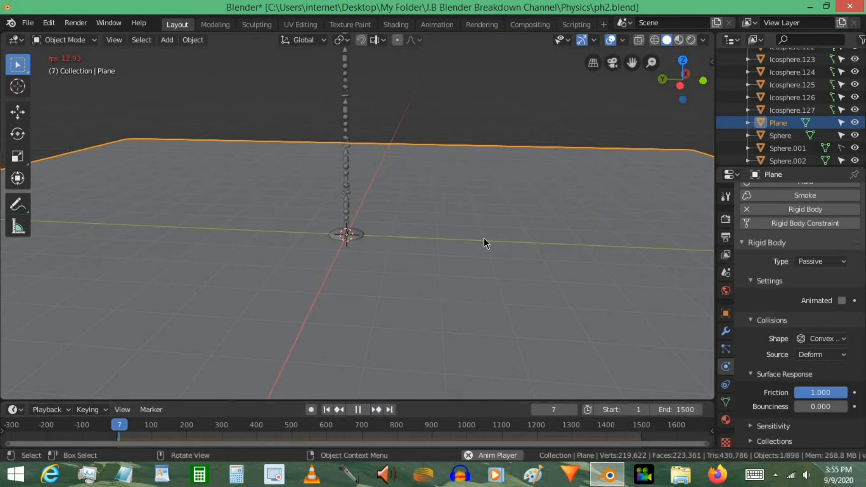
{"action": "middle_click_drag", "start_coordinate": [430, 255], "coordinate": [258, 258]}
{"action": "scroll", "coordinate": [404, 252], "scroll_direction": "up", "scroll_amount": 6}
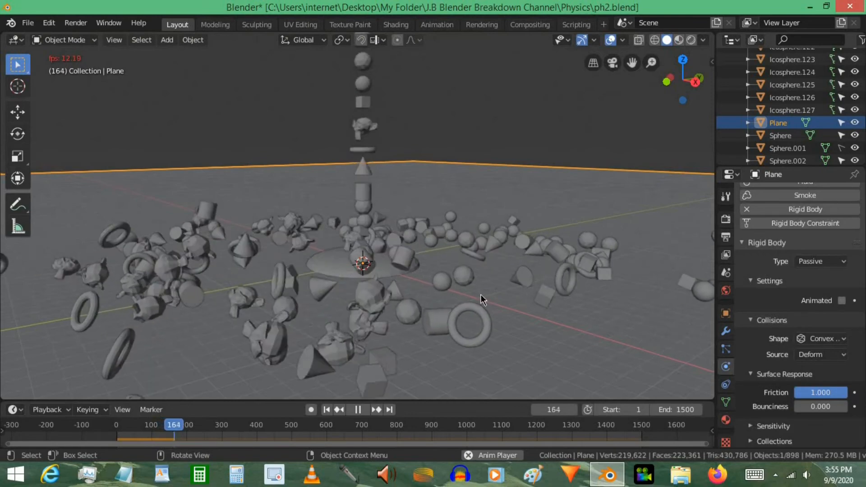
{"action": "scroll", "coordinate": [511, 291], "scroll_direction": "down", "scroll_amount": 8}
{"action": "middle_click_drag", "start_coordinate": [450, 301], "coordinate": [391, 308]}
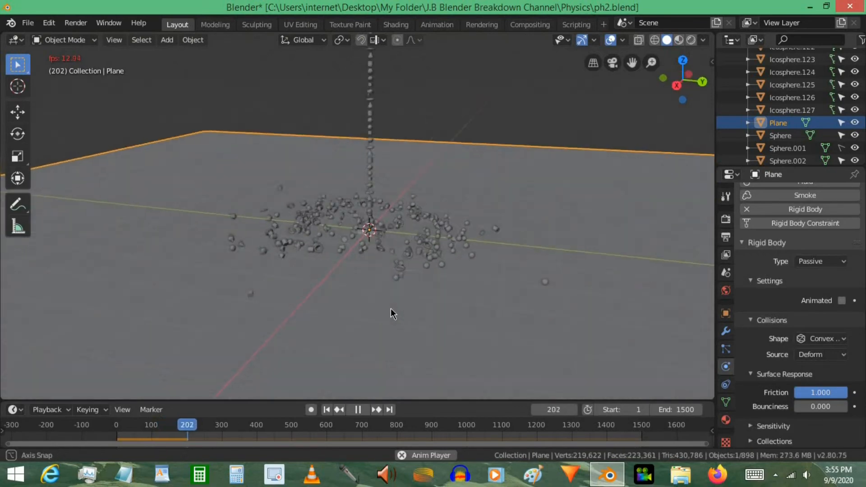
{"action": "scroll", "coordinate": [453, 319], "scroll_direction": "up", "scroll_amount": 7}
{"action": "middle_click_drag", "start_coordinate": [448, 304], "coordinate": [589, 291]}
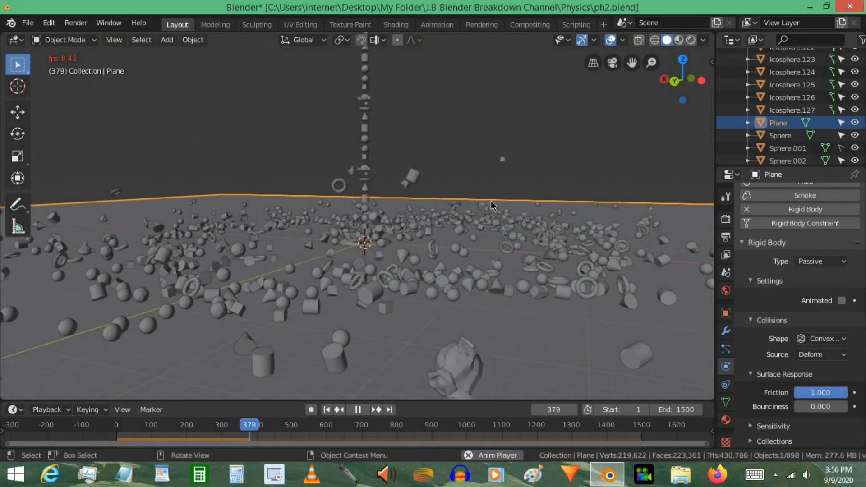
{"action": "left_click", "coordinate": [541, 186]}
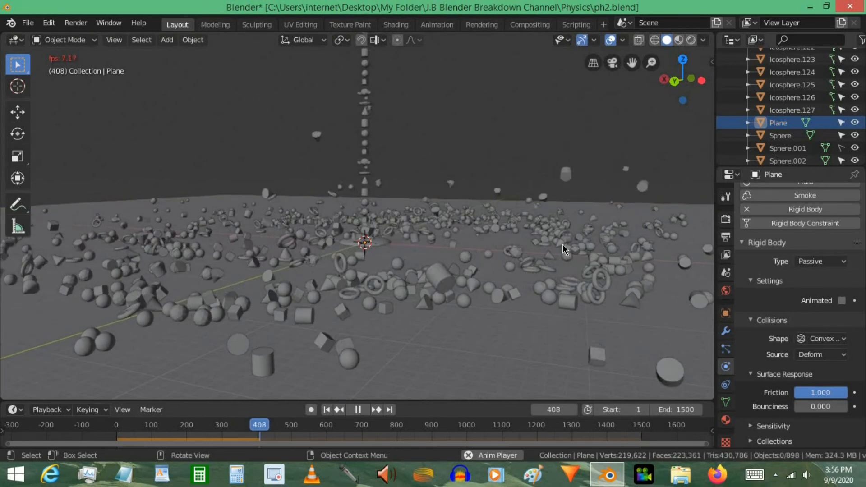
{"action": "scroll", "coordinate": [528, 200], "scroll_direction": "down", "scroll_amount": 3}
{"action": "middle_click_drag", "start_coordinate": [529, 201], "coordinate": [475, 270]}
{"action": "scroll", "coordinate": [475, 270], "scroll_direction": "up", "scroll_amount": 9}
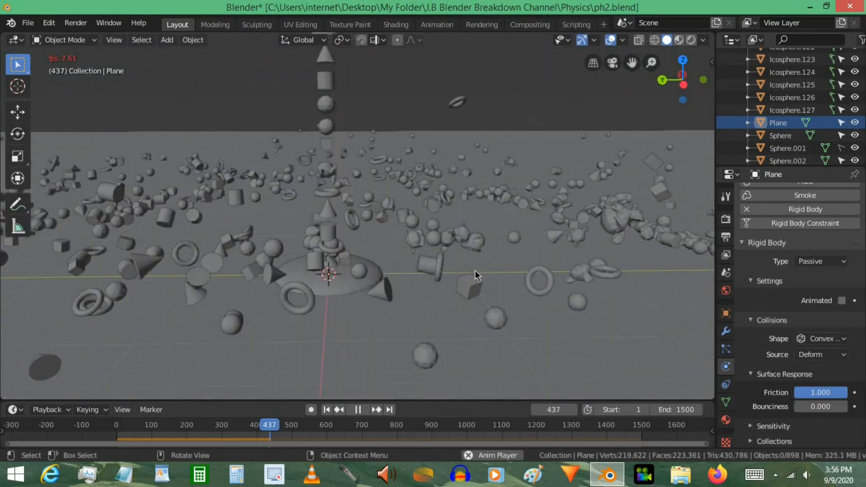
{"action": "scroll", "coordinate": [397, 282], "scroll_direction": "down", "scroll_amount": 5}
{"action": "middle_click_drag", "start_coordinate": [219, 296], "coordinate": [291, 228]}
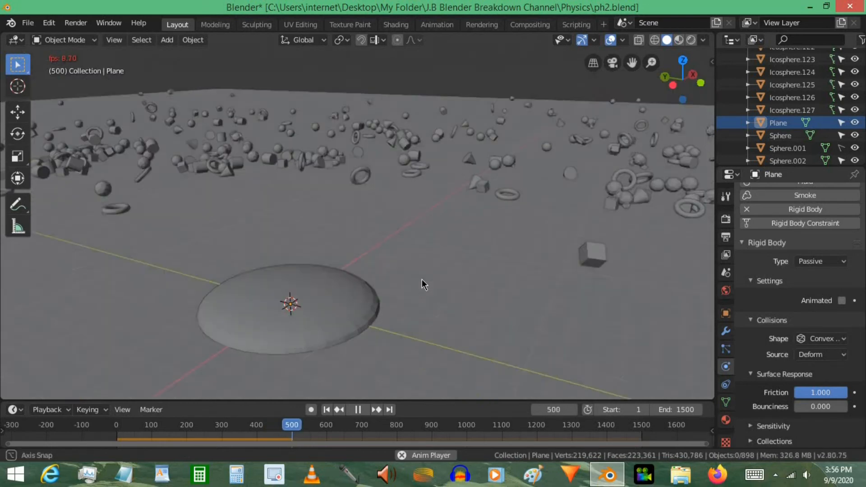
{"action": "middle_click_drag", "start_coordinate": [418, 230], "coordinate": [466, 235]}
{"action": "key", "text": "space"}
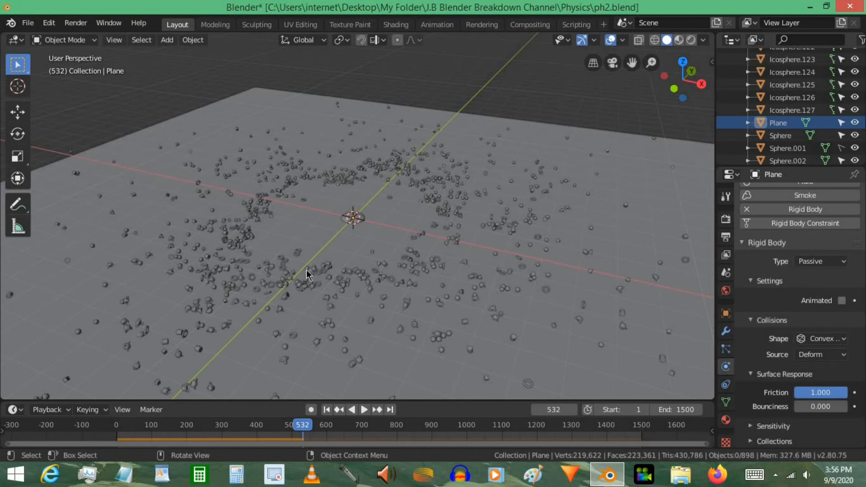
Inspect the objects scattered around the dome, and view the scene's Rigid Body World cache settings.
{"action": "scroll", "coordinate": [307, 270], "scroll_direction": "down", "scroll_amount": 4}
{"action": "middle_click_drag", "start_coordinate": [307, 269], "coordinate": [507, 245]}
{"action": "scroll", "coordinate": [481, 253], "scroll_direction": "up", "scroll_amount": 4}
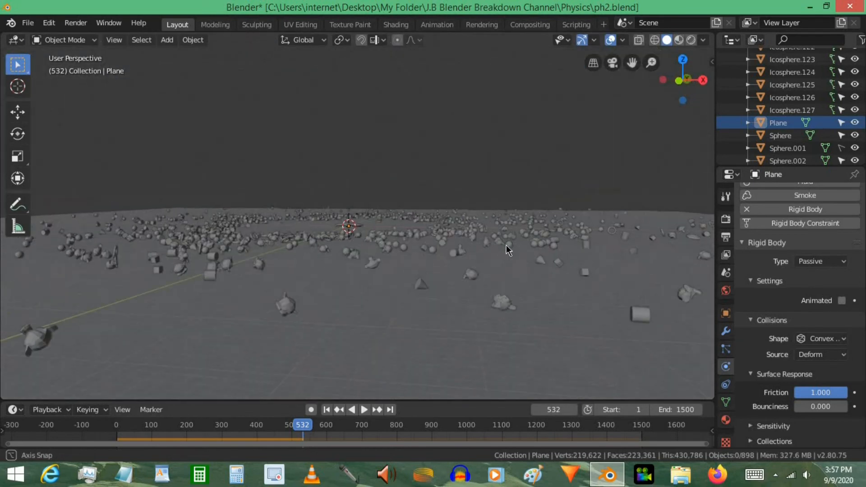
{"action": "scroll", "coordinate": [399, 261], "scroll_direction": "up", "scroll_amount": 3}
{"action": "middle_click_drag", "start_coordinate": [400, 261], "coordinate": [485, 251]}
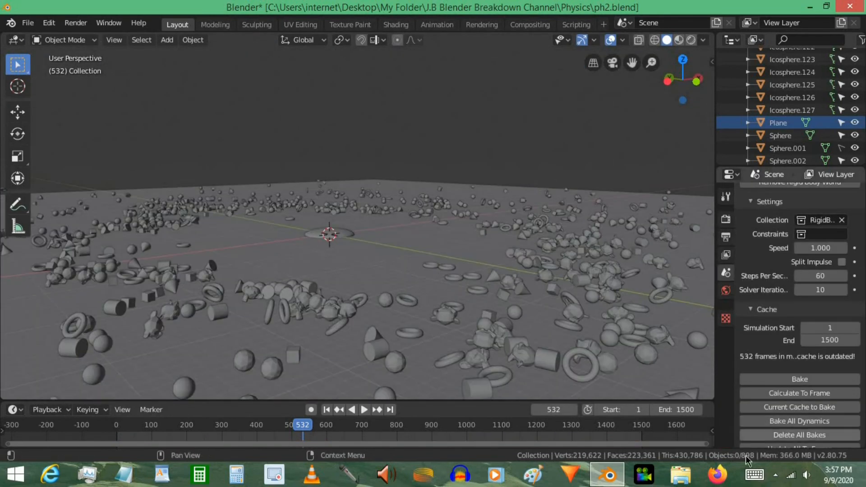
{"action": "scroll", "coordinate": [419, 300], "scroll_direction": "down", "scroll_amount": 8}
{"action": "middle_click_drag", "start_coordinate": [420, 299], "coordinate": [376, 229]}
{"action": "scroll", "coordinate": [377, 229], "scroll_direction": "up", "scroll_amount": 7}
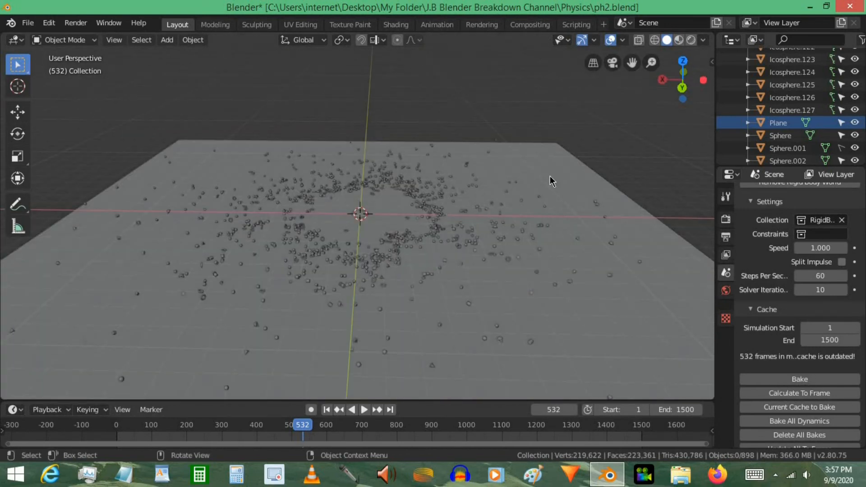
{"action": "middle_click_drag", "start_coordinate": [572, 233], "coordinate": [485, 243]}
{"action": "scroll", "coordinate": [510, 302], "scroll_direction": "up", "scroll_amount": 3}
{"action": "middle_click_drag", "start_coordinate": [509, 302], "coordinate": [530, 306]}
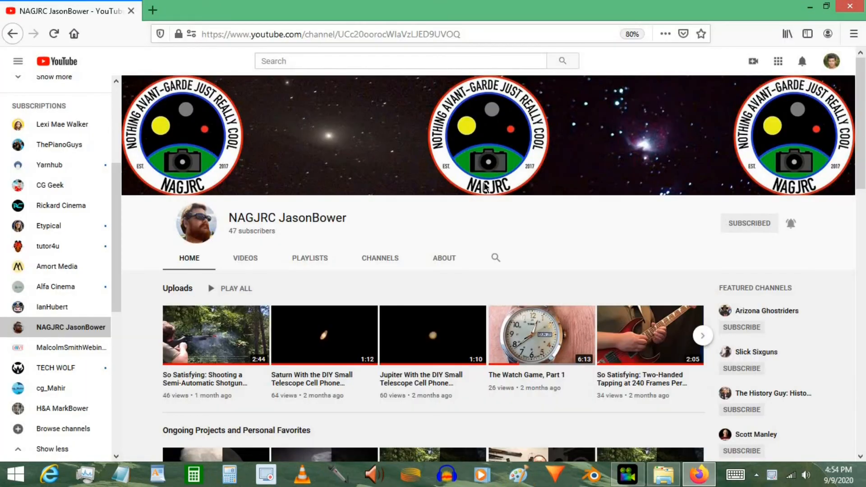
Switch to Firefox and browse down the YouTube channel's home page to its popular uploads and project videos.
{"action": "scroll", "coordinate": [467, 200], "scroll_direction": "down", "scroll_amount": 5}
{"action": "scroll", "coordinate": [469, 207], "scroll_direction": "down", "scroll_amount": 10}
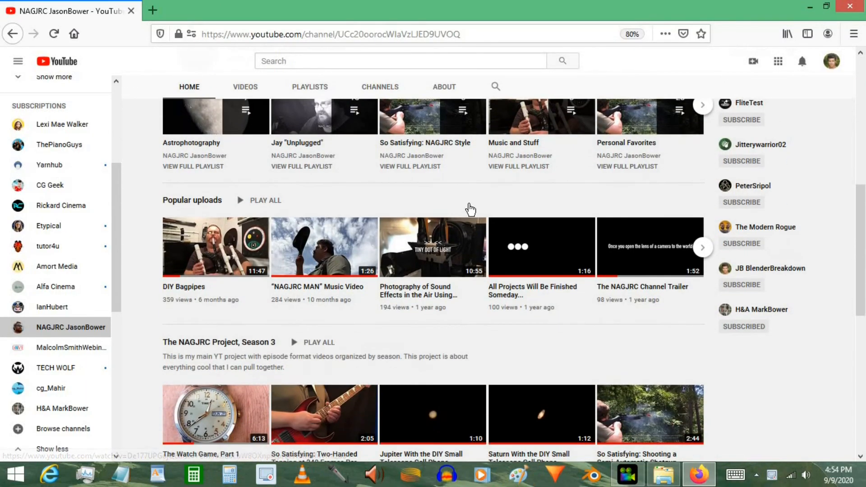
Browse the rest of the channel's home page down to the Season 1 project videos, and look through its playlists.
{"action": "scroll", "coordinate": [480, 225], "scroll_direction": "down", "scroll_amount": 2}
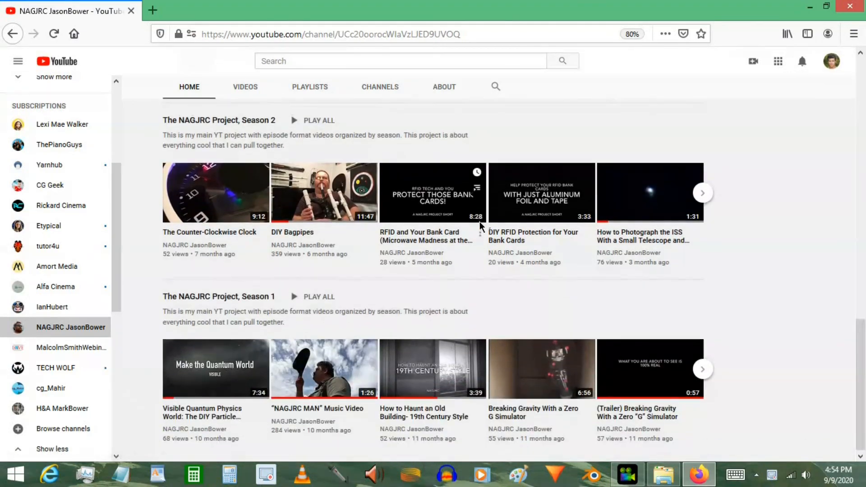
{"action": "scroll", "coordinate": [480, 225], "scroll_direction": "up", "scroll_amount": 10}
{"action": "scroll", "coordinate": [423, 230], "scroll_direction": "up", "scroll_amount": 5}
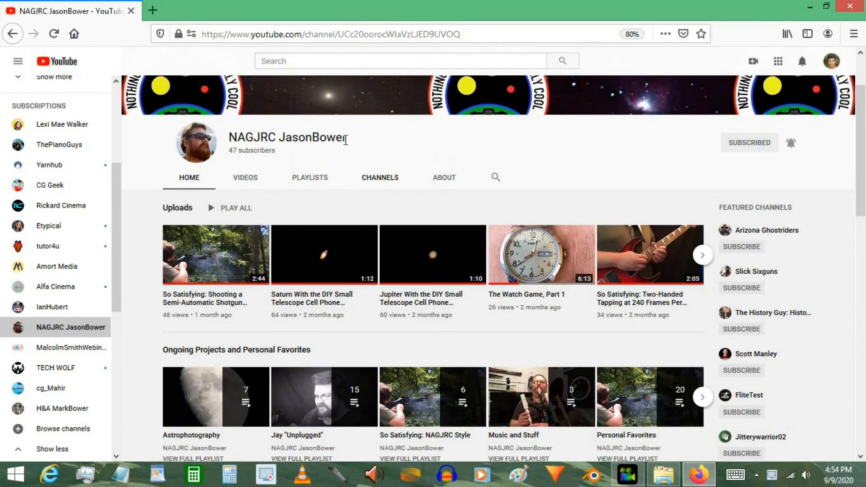
{"action": "left_click", "coordinate": [318, 181]}
{"action": "scroll", "coordinate": [406, 224], "scroll_direction": "down", "scroll_amount": 3}
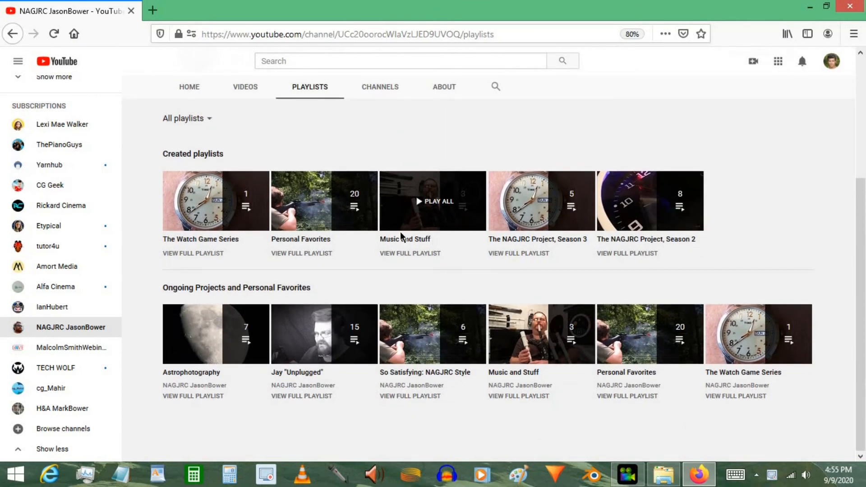
{"action": "scroll", "coordinate": [400, 232], "scroll_direction": "up", "scroll_amount": 3}
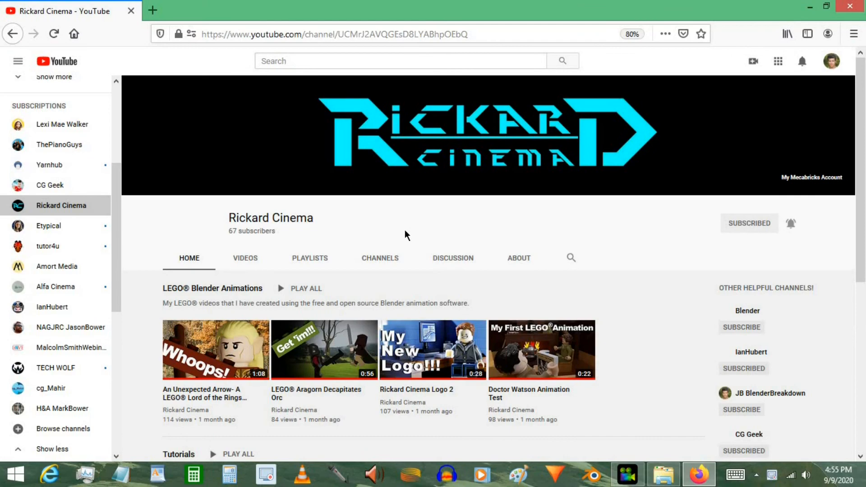
Look through the Rickard Cinema channel's home page, its About description and its uploaded videos.
{"action": "scroll", "coordinate": [414, 230], "scroll_direction": "down", "scroll_amount": 5}
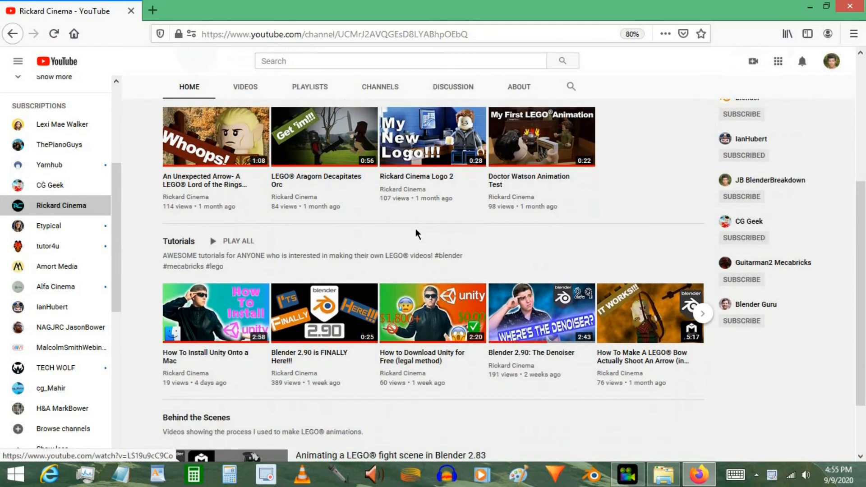
{"action": "scroll", "coordinate": [418, 234], "scroll_direction": "up", "scroll_amount": 6}
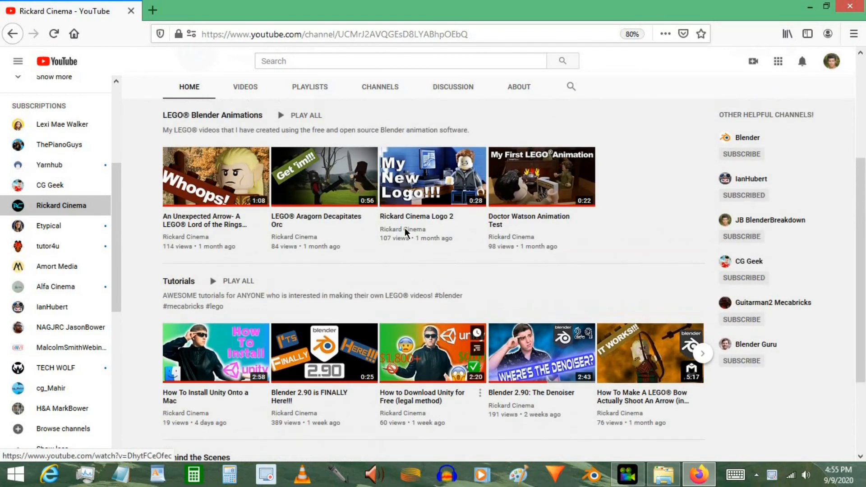
{"action": "left_click", "coordinate": [510, 258]}
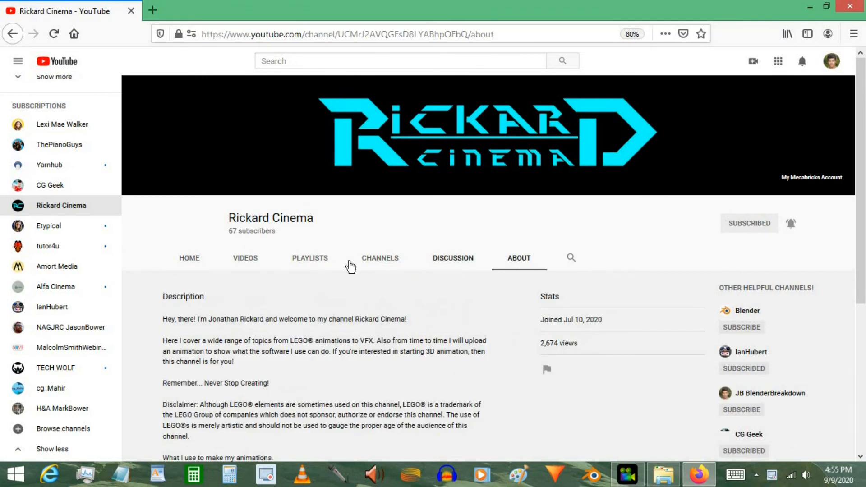
{"action": "scroll", "coordinate": [320, 278], "scroll_direction": "down", "scroll_amount": 2}
{"action": "scroll", "coordinate": [316, 280], "scroll_direction": "down", "scroll_amount": 1}
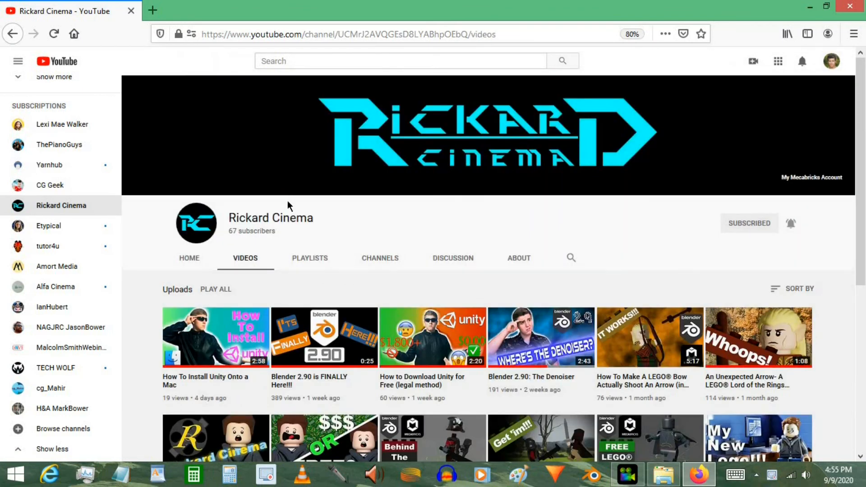
{"action": "scroll", "coordinate": [289, 206], "scroll_direction": "down", "scroll_amount": 4}
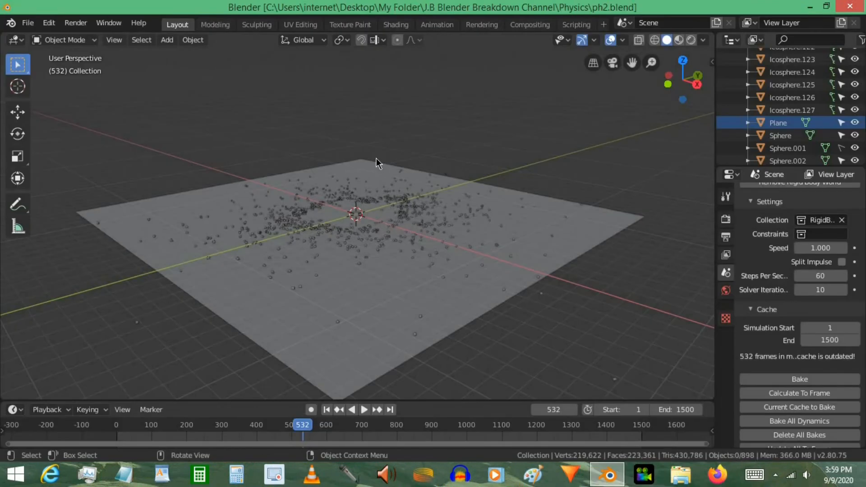